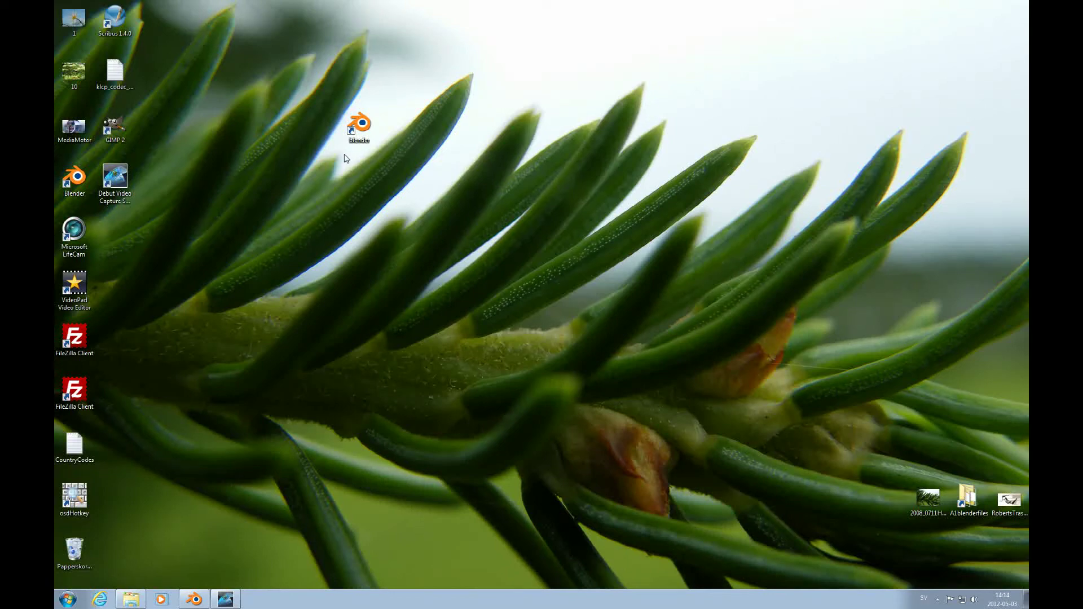
# Launch Blender and display the default cube in the front orthographic view
pyautogui.doubleClick(359, 125)
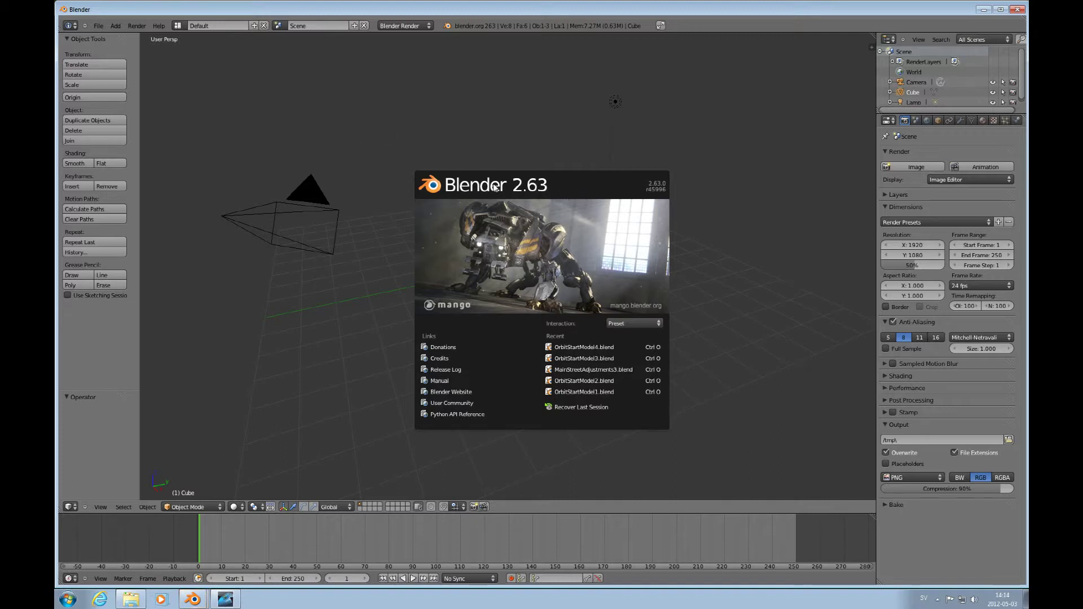
pyautogui.click(577, 185)
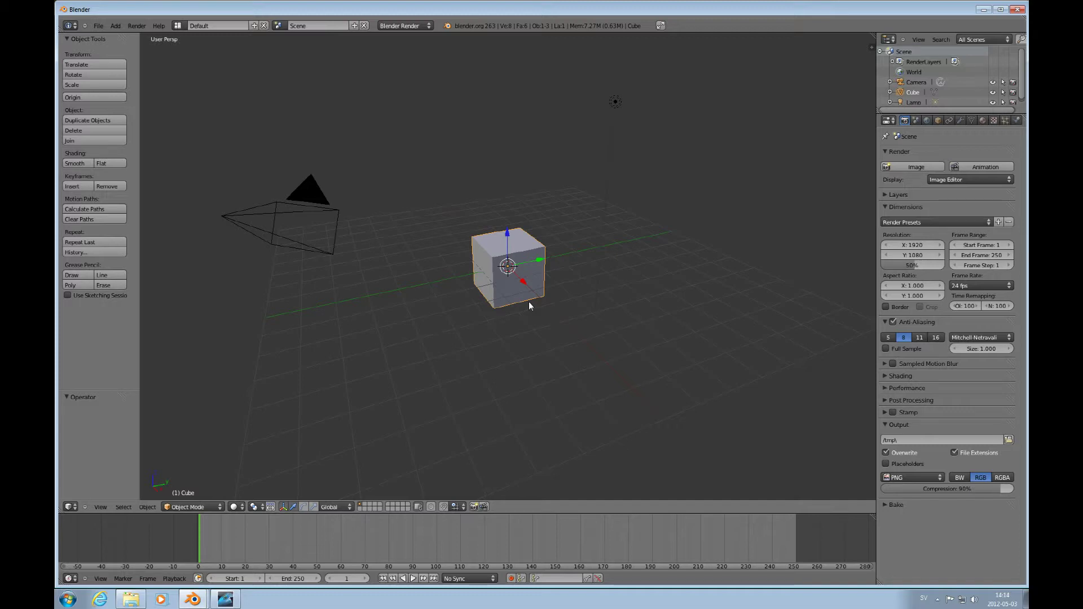
pyautogui.press('KP_1')
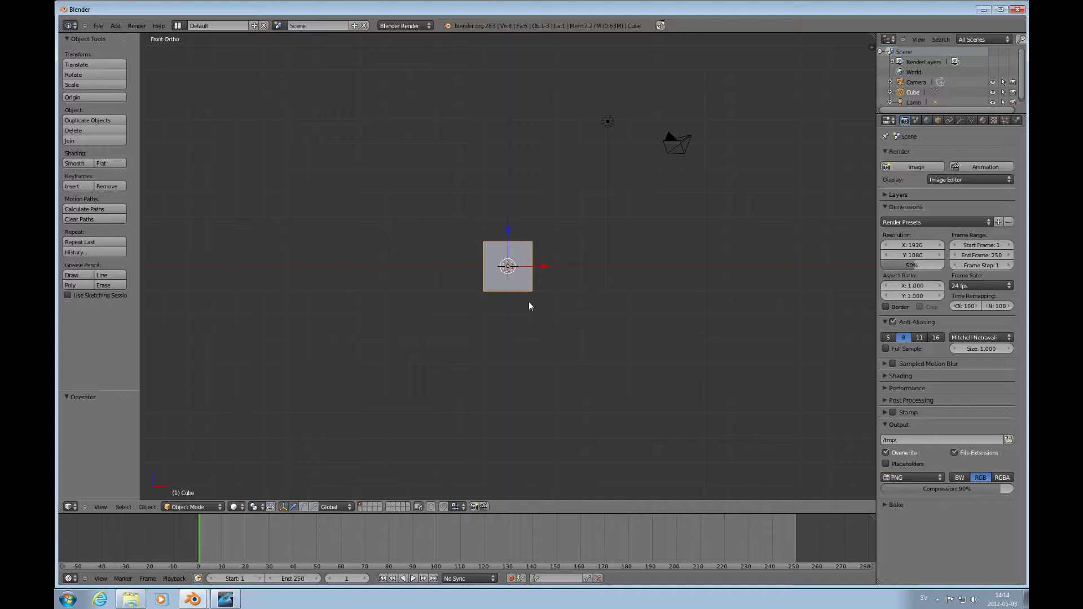
pyautogui.scroll(5, 527, 305)
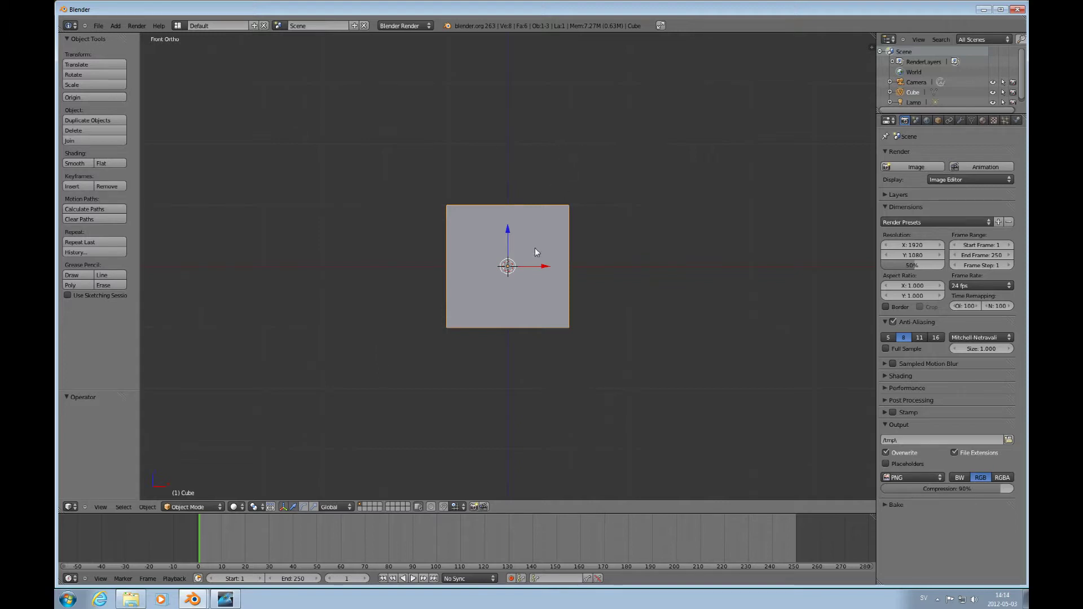
pyautogui.scroll(-2, 536, 252)
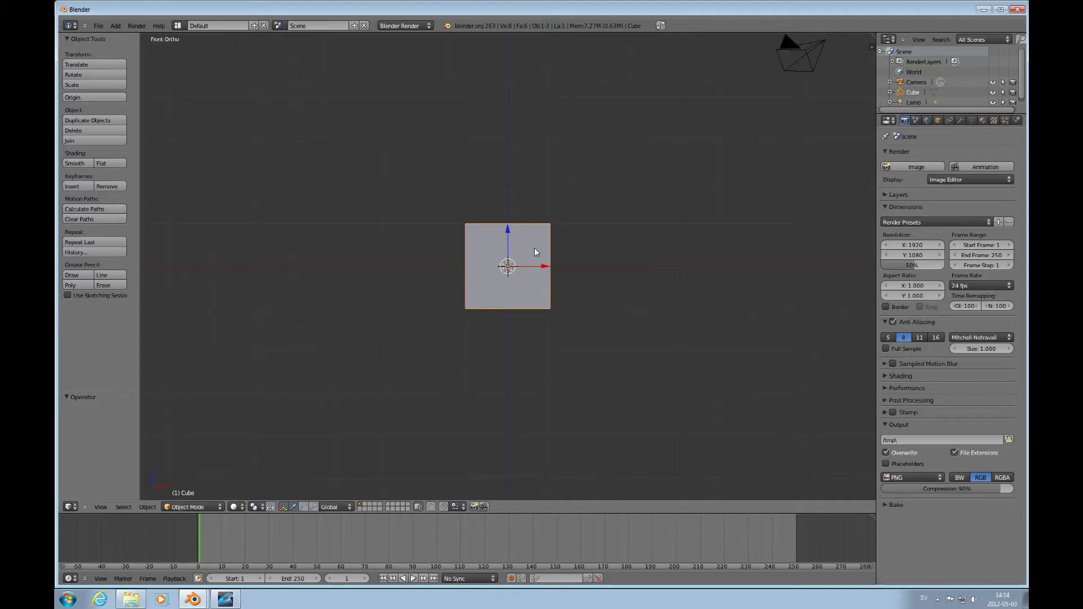
# Enter Edit Mode on the cube and add a UV sphere centred about 3 units above the cube's centre
pyautogui.press('Tab')
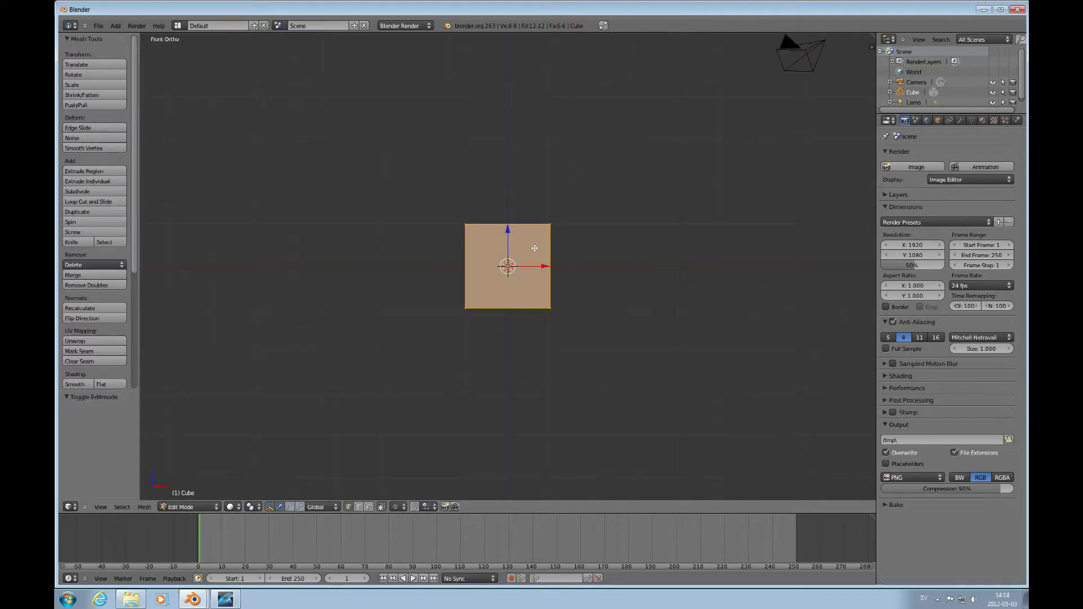
pyautogui.click(508, 138)
pyautogui.hotkey('shift', 'a')
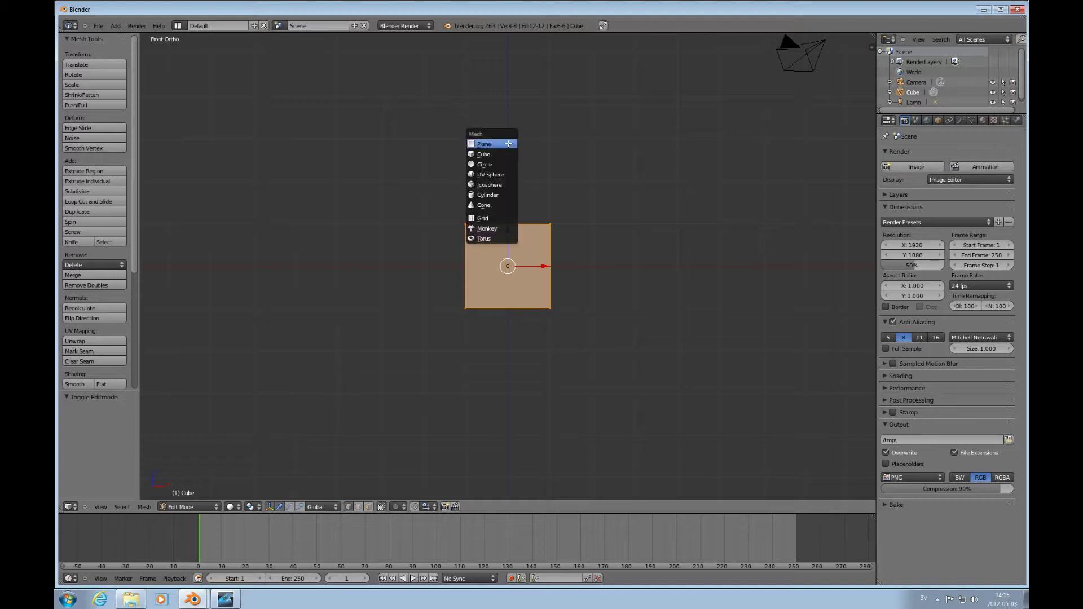
pyautogui.click(502, 178)
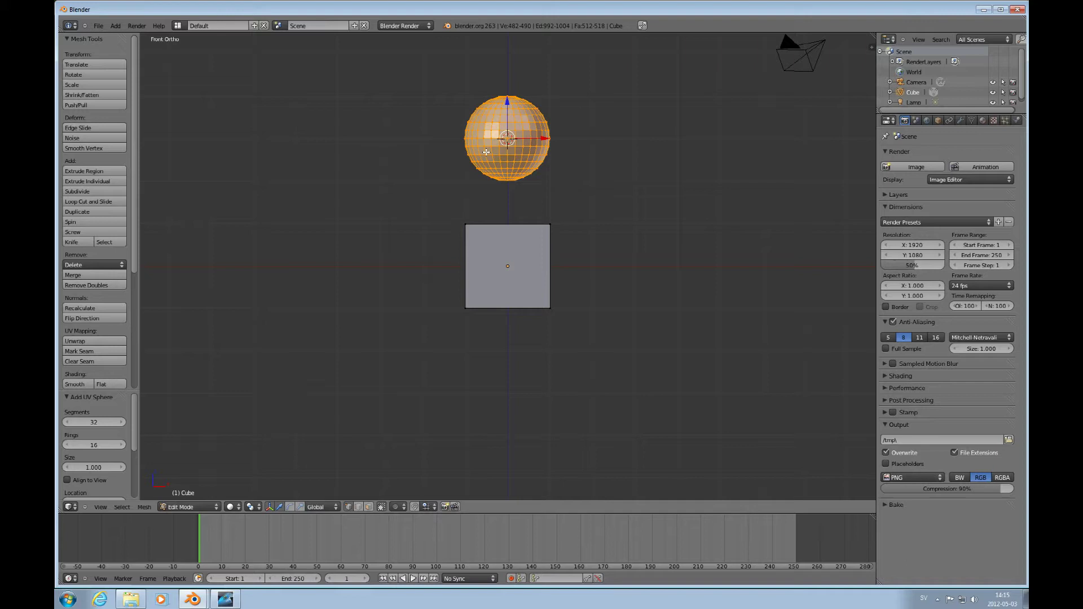
# Set the new UV sphere to 12 segments and 8 rings
pyautogui.click(100, 423)
pyautogui.write('12')
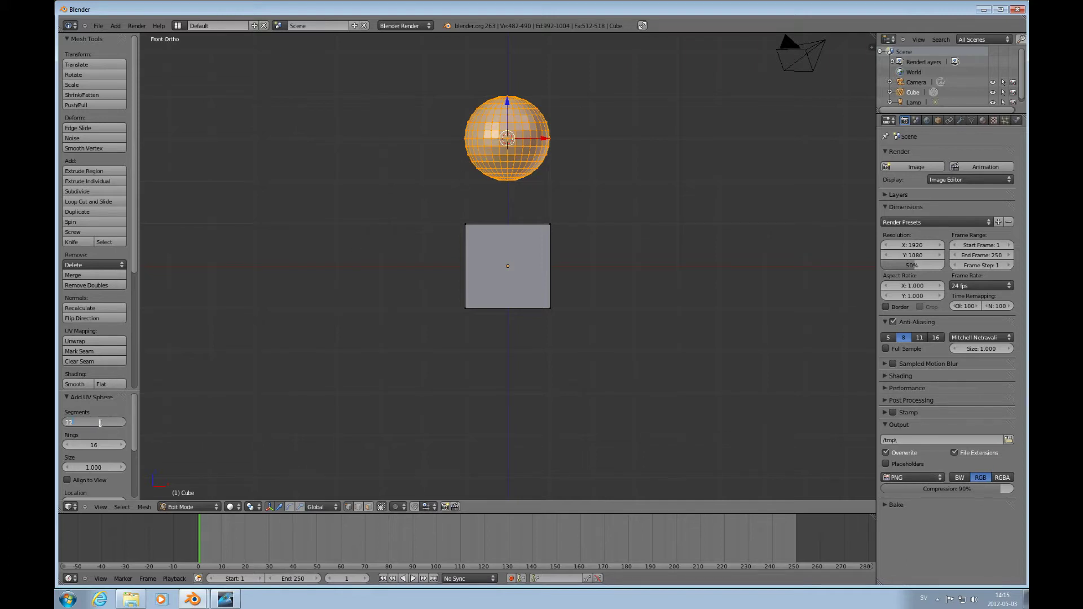
pyautogui.press('Tab')
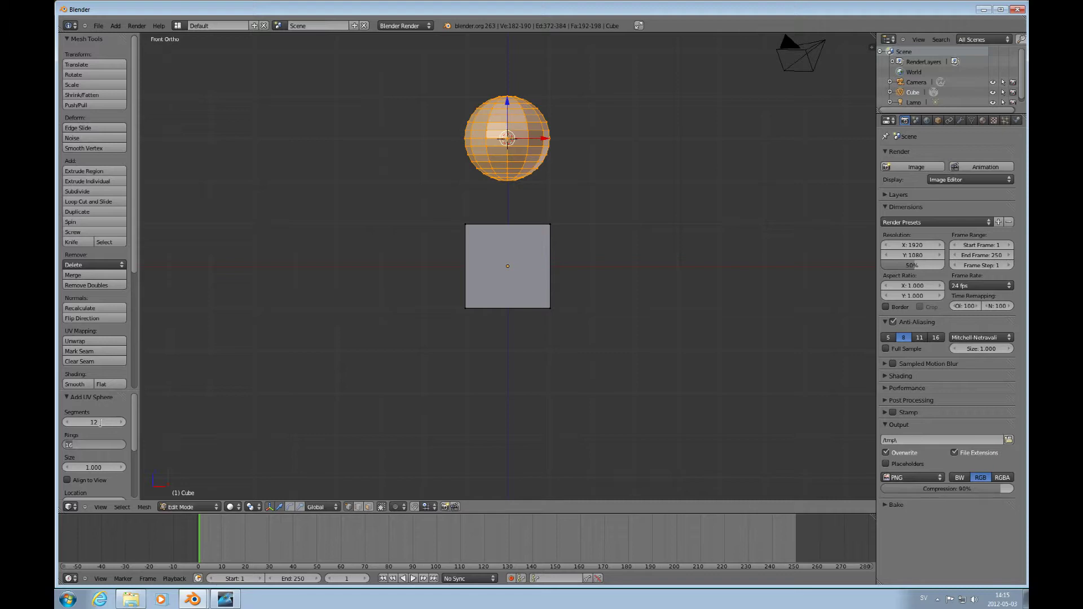
pyautogui.write('8')
pyautogui.press('Return')
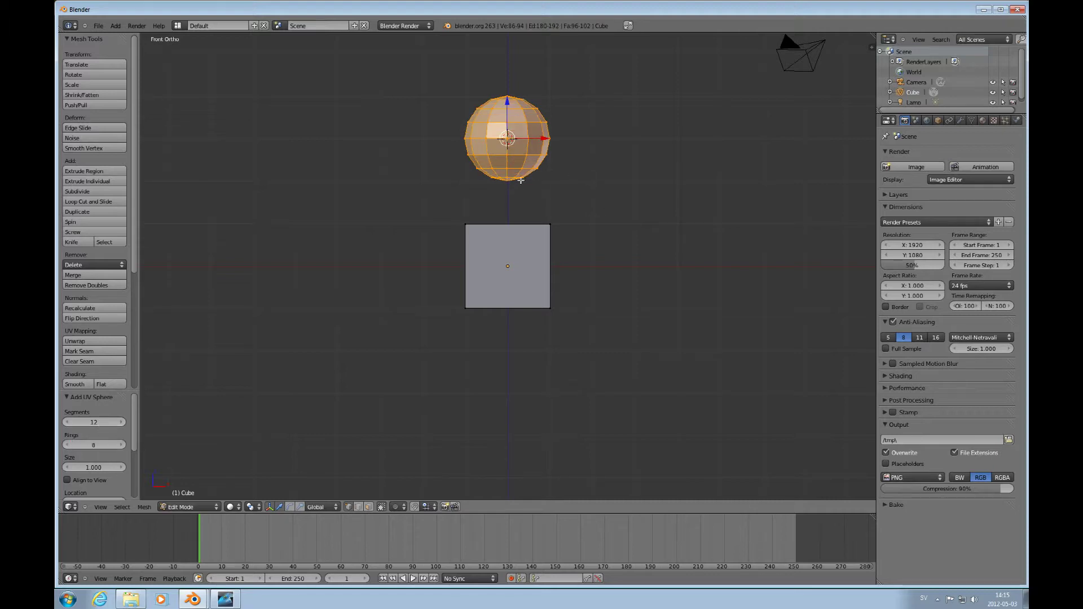
# Return to the front view, switch the mesh selection to face mode and deselect everything
pyautogui.moveTo(524, 175); pyautogui.dragTo(523, 188, button='middle')
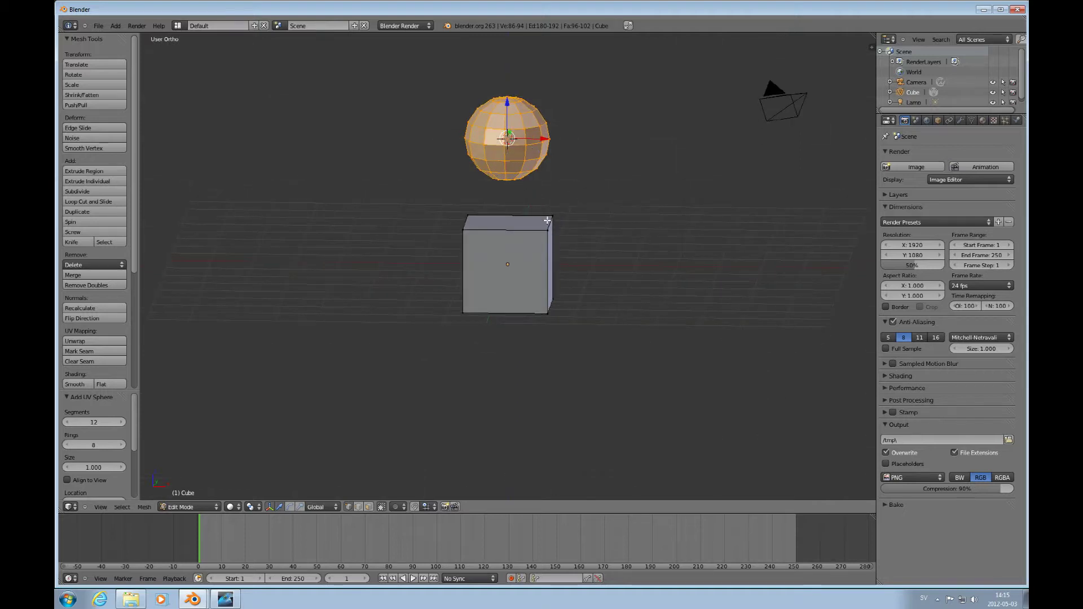
pyautogui.moveTo(533, 221)
pyautogui.mouseDown(button='middle')
pyautogui.moveTo(534, 194)
pyautogui.moveTo(529, 216)
pyautogui.mouseUp(button='middle')
pyautogui.press('KP_1')
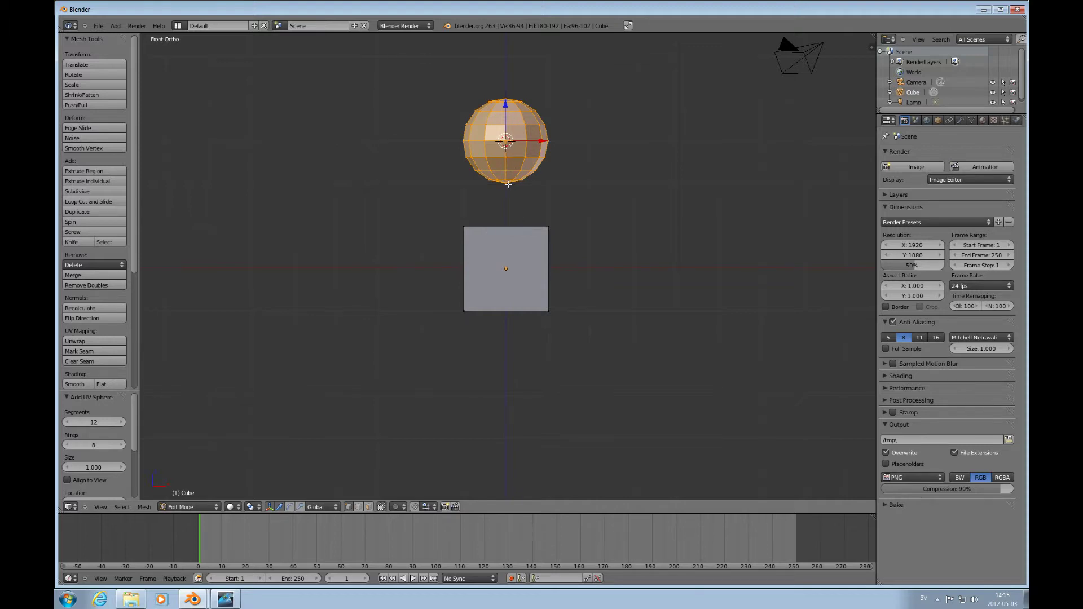
pyautogui.scroll(3, 514, 180)
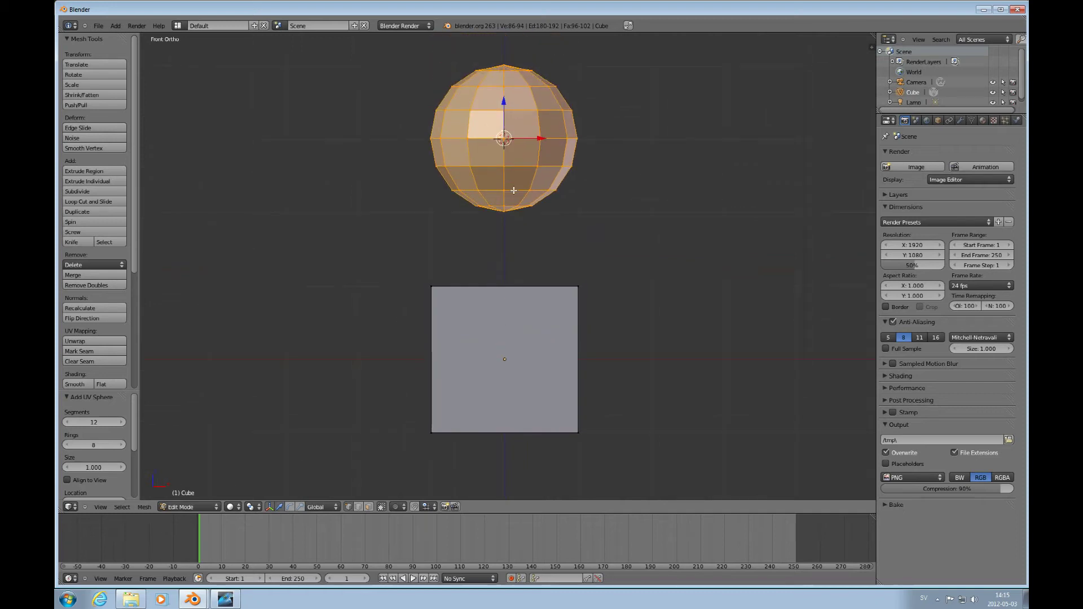
pyautogui.hotkey('ctrl', 'Tab')
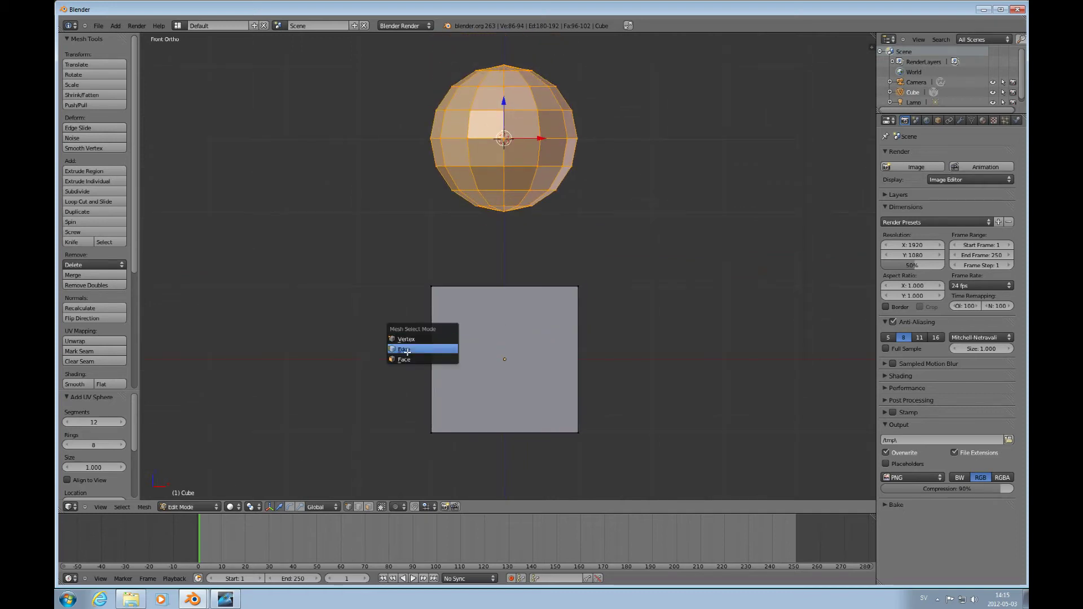
pyautogui.click(407, 362)
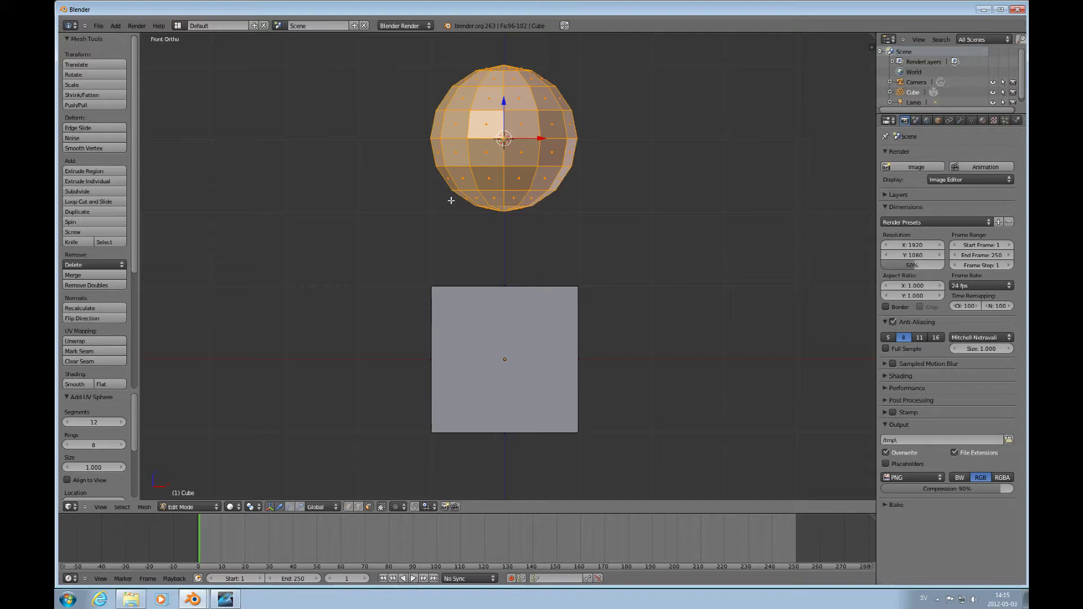
pyautogui.press('a')
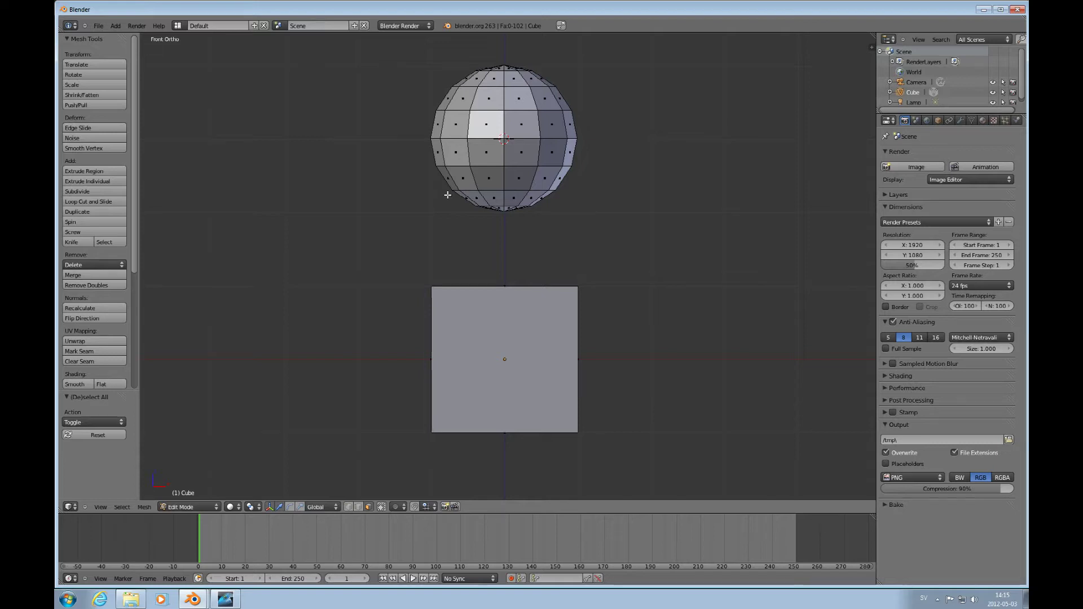
# Box-select the two lowest rings of faces on the sphere, including those on its far side
pyautogui.press('b')
pyautogui.press('Escape')
pyautogui.press('b')
pyautogui.moveTo(444, 194); pyautogui.dragTo(602, 218)
pyautogui.moveTo(588, 227); pyautogui.dragTo(496, 204, button='middle')
pyautogui.press('KP_1')
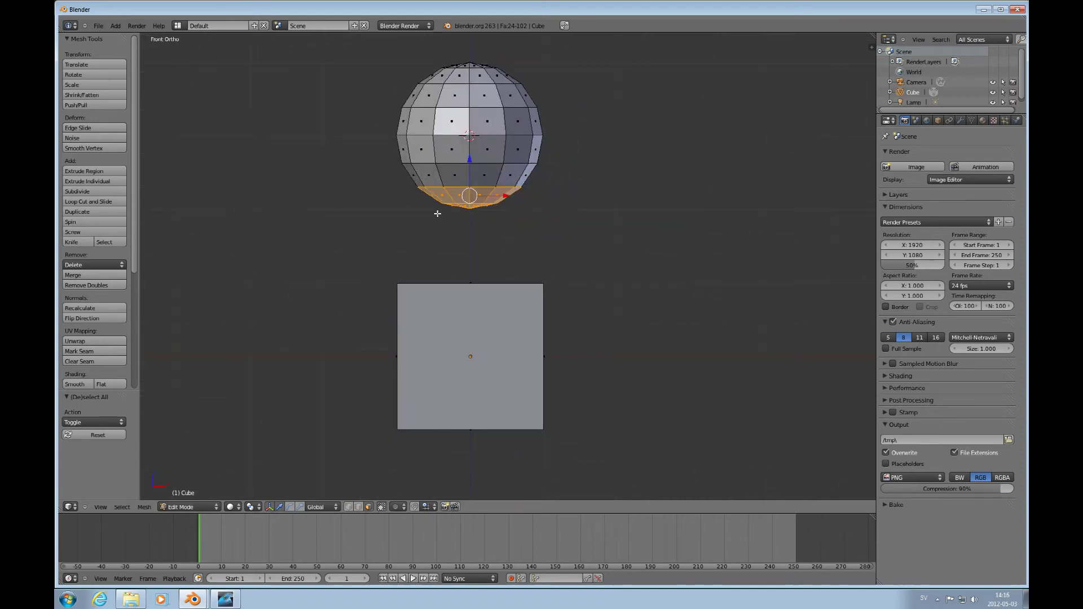
# Clear the selection and box-select only the front-facing faces in the sphere's two lowest rings
pyautogui.press('a')
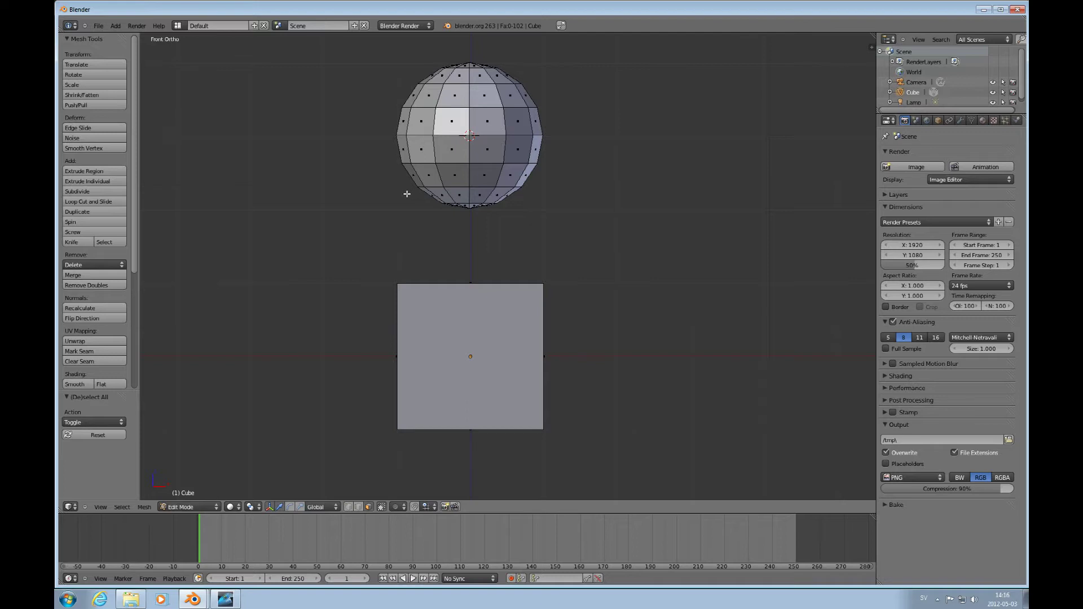
pyautogui.press('b')
pyautogui.moveTo(407, 194); pyautogui.dragTo(557, 217)
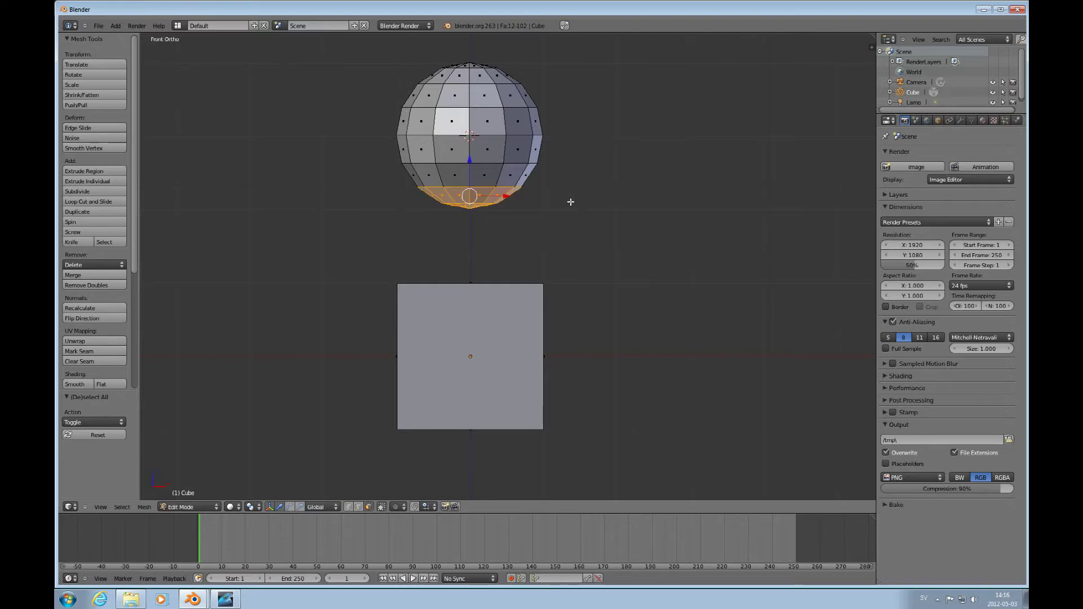
pyautogui.moveTo(571, 202); pyautogui.dragTo(442, 191, button='middle')
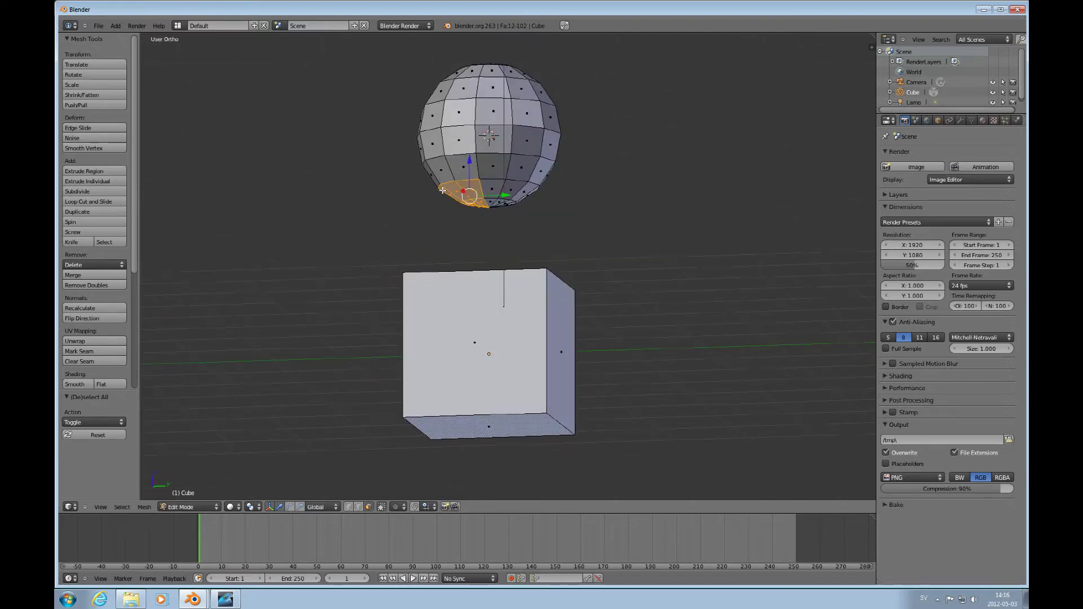
pyautogui.press('KP_1')
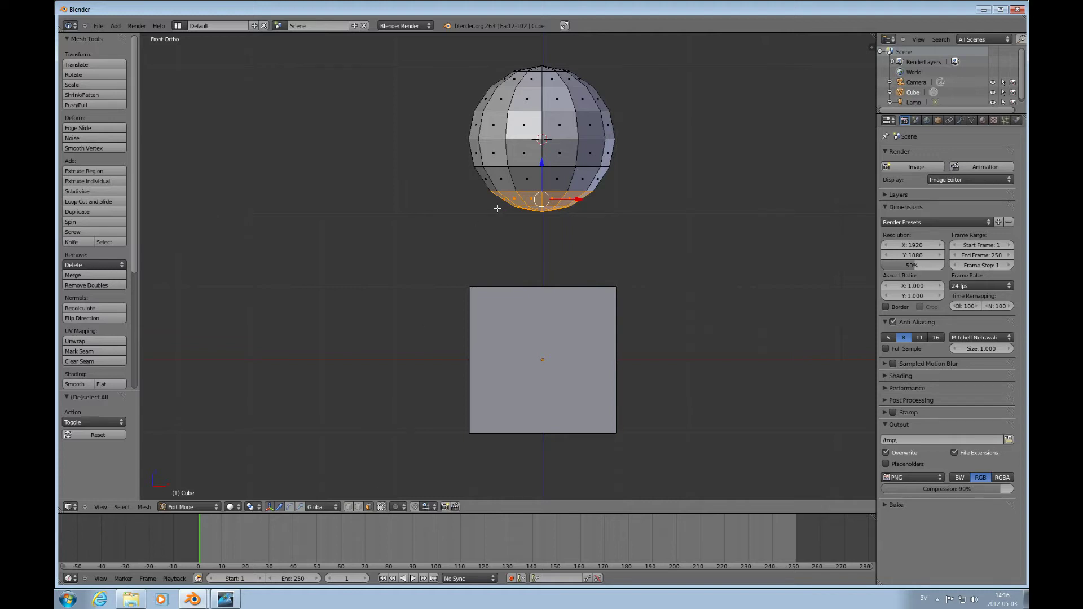
# Box-select all faces in the sphere's two lowest rings, front and back, and delete them as faces
pyautogui.press('b')
pyautogui.moveTo(471, 193); pyautogui.dragTo(618, 220)
pyautogui.press('x')
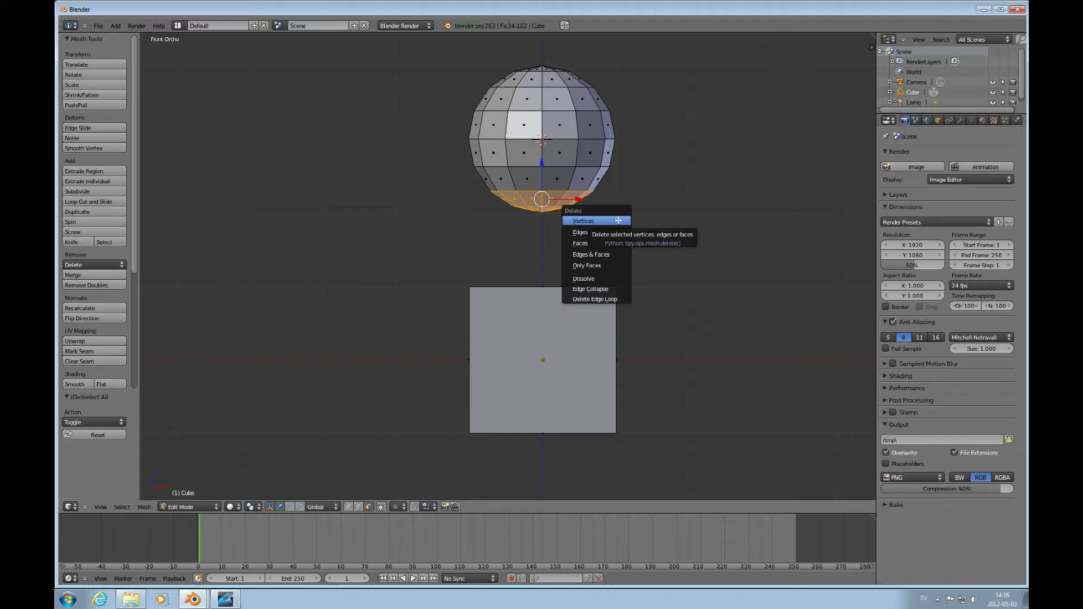
pyautogui.press('Down')
pyautogui.press('Down')
pyautogui.press('Return')
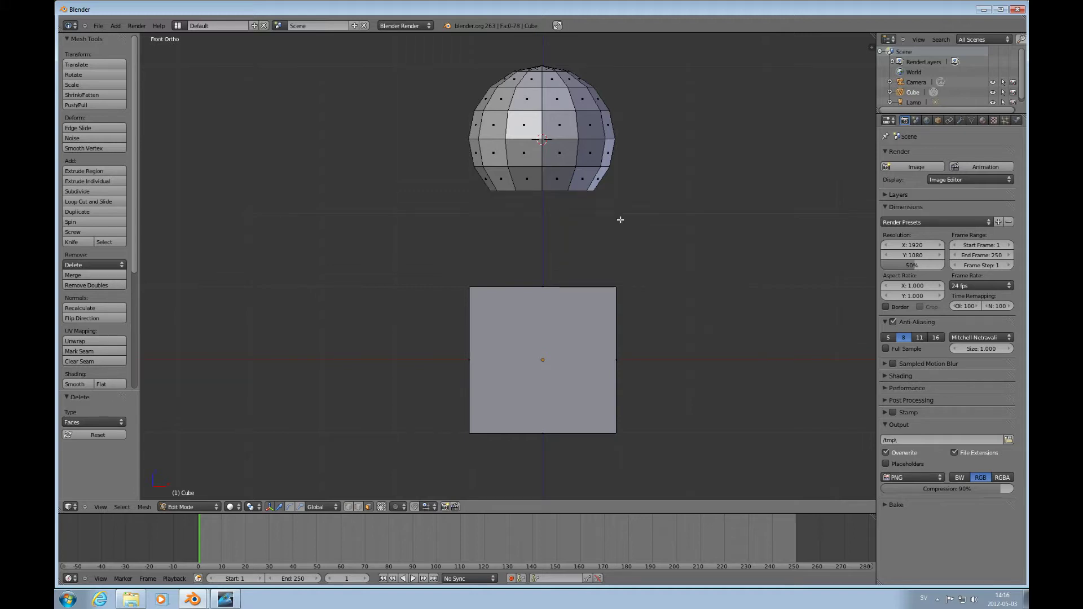
# Delete the top face of the cube to open it towards the sphere
pyautogui.scroll(-4, 574, 195)
pyautogui.scroll(3, 574, 195)
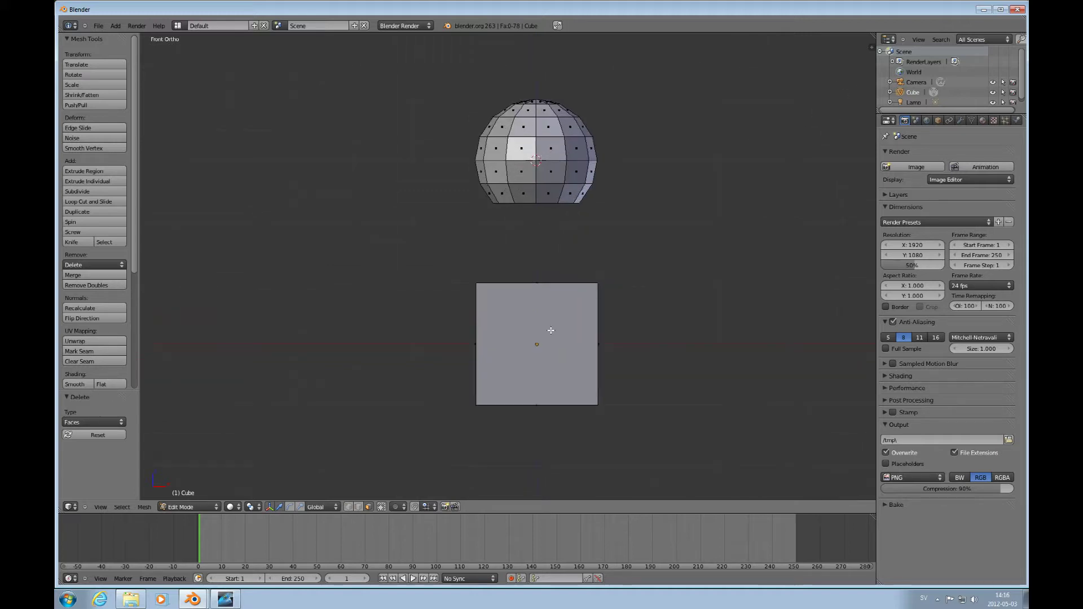
pyautogui.moveTo(544, 298); pyautogui.dragTo(527, 324, button='middle')
pyautogui.rightClick(540, 269)
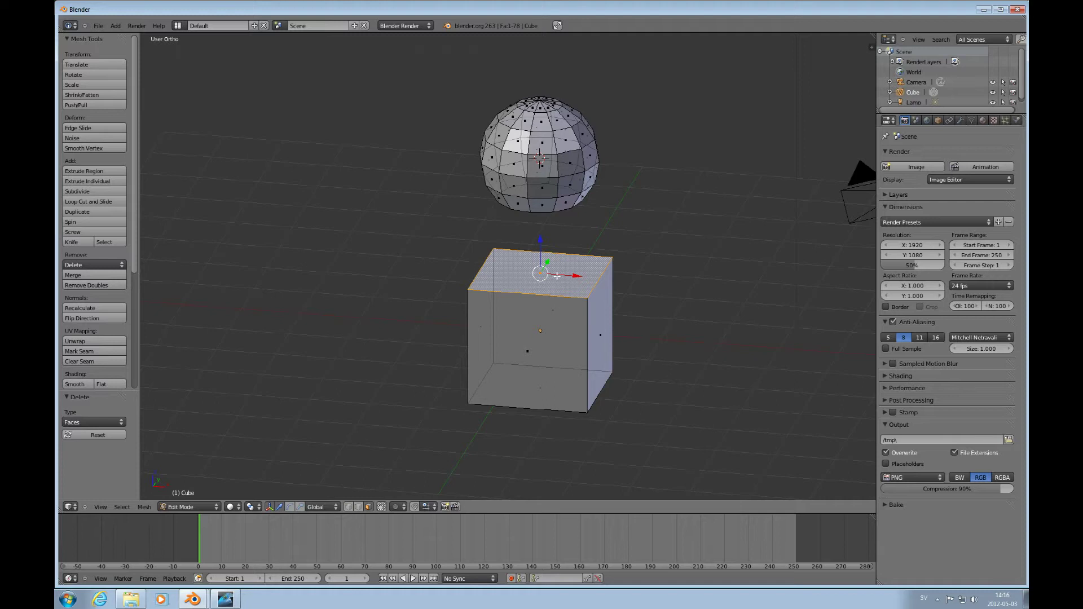
pyautogui.press('x')
pyautogui.click(557, 275)
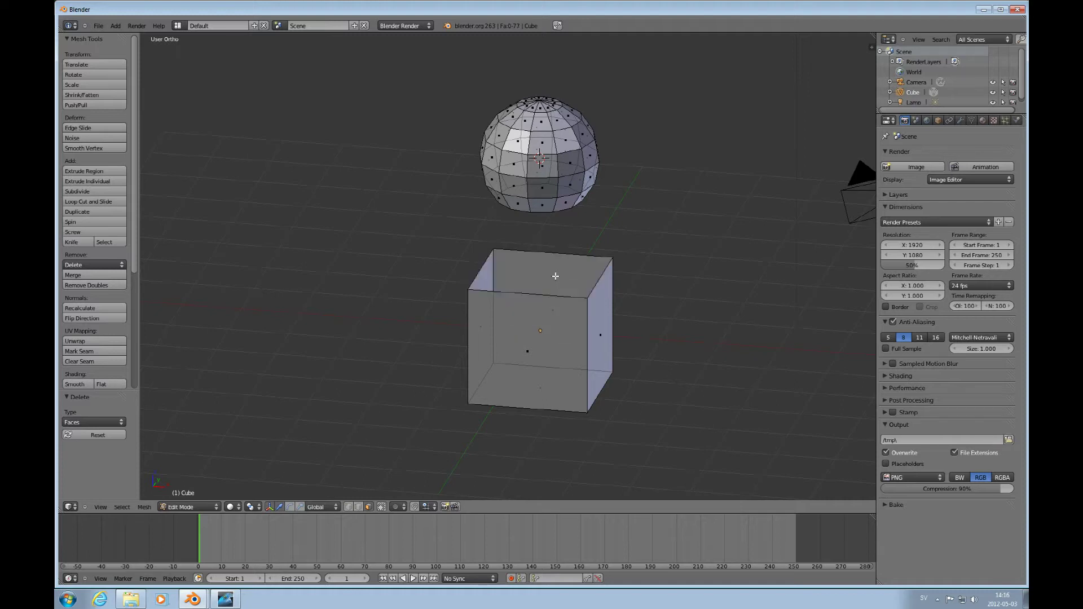
# In edge mode, select the cube's top edge loop and the sphere's bottom edge loop, and try to bridge the two loops
pyautogui.hotkey('ctrl', 'Tab')
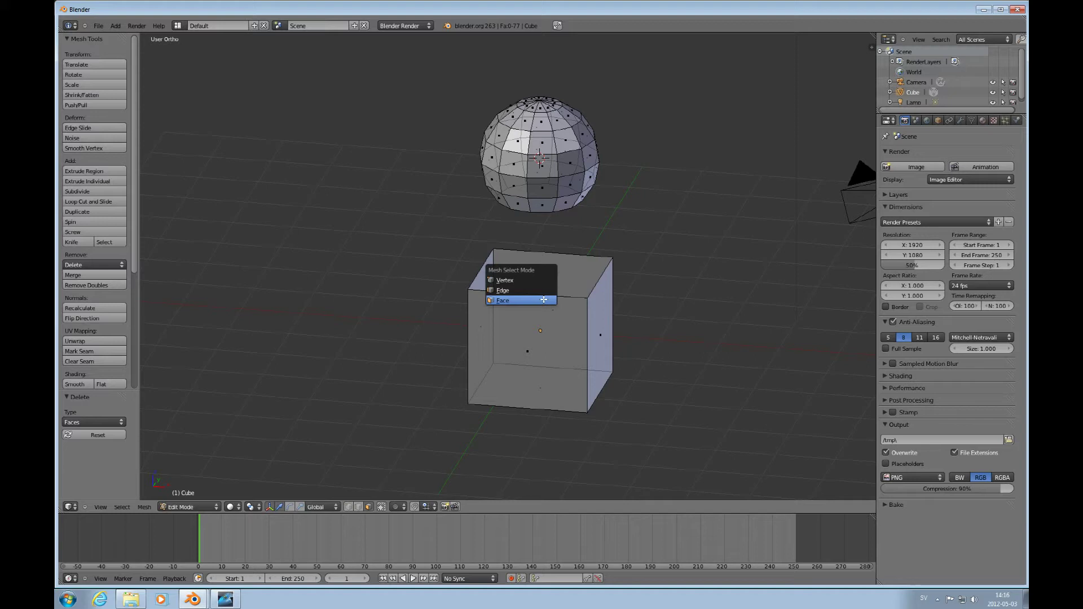
pyautogui.click(539, 290)
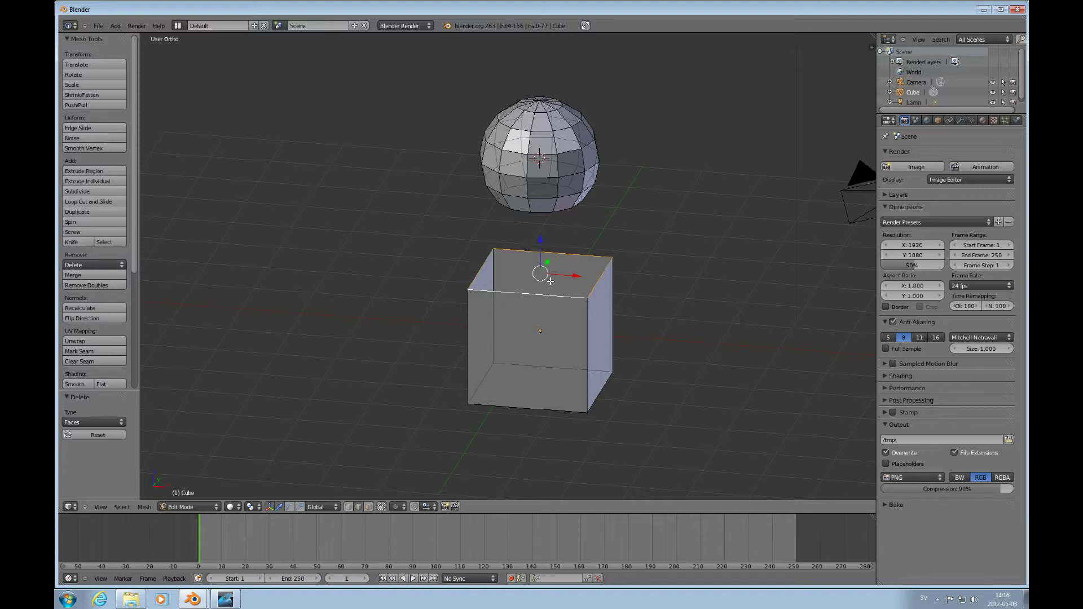
pyautogui.moveTo(532, 241); pyautogui.dragTo(560, 217, button='middle')
pyautogui.keyDown('alt'); pyautogui.keyDown('shift'); pyautogui.click(530, 191); pyautogui.keyUp('shift'); pyautogui.keyUp('alt')
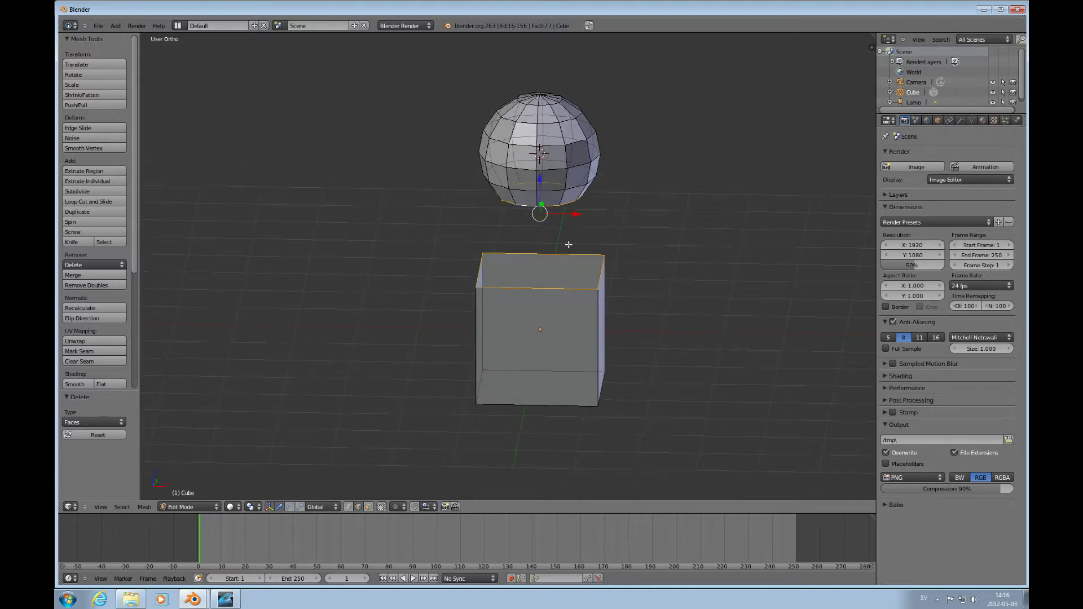
pyautogui.press('w')
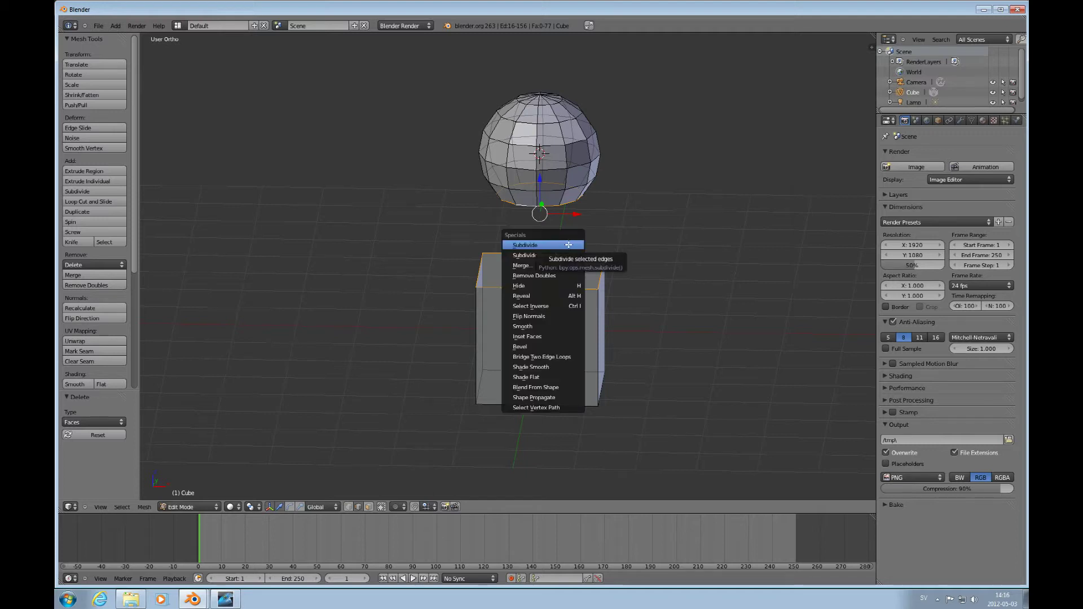
pyautogui.click(554, 357)
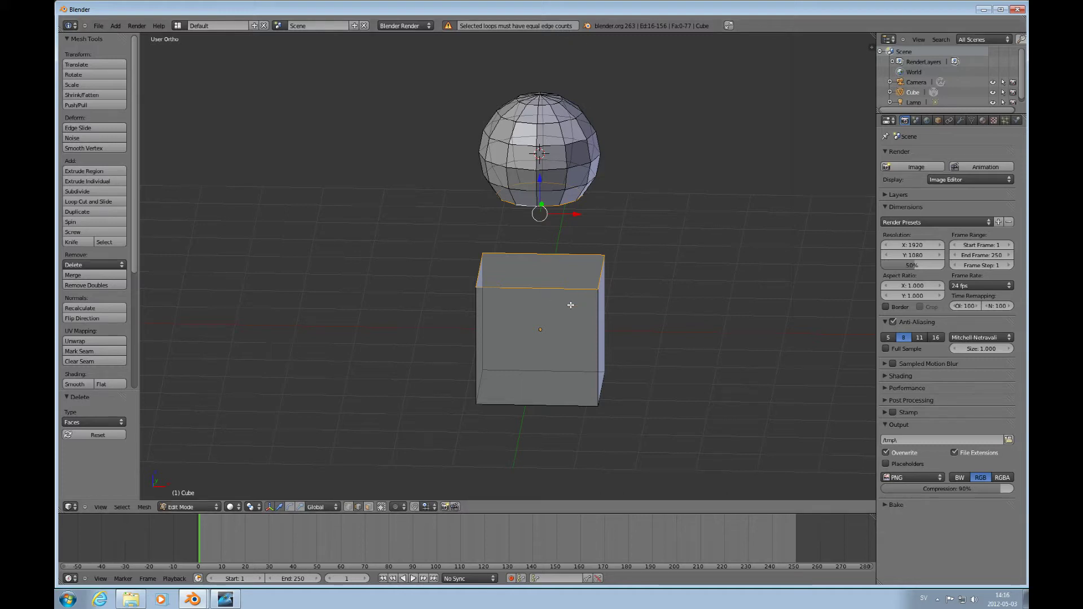
# Clear the selection, select the whole cube without the sphere, and subdivide it with 2 cuts
pyautogui.press('KP_1')
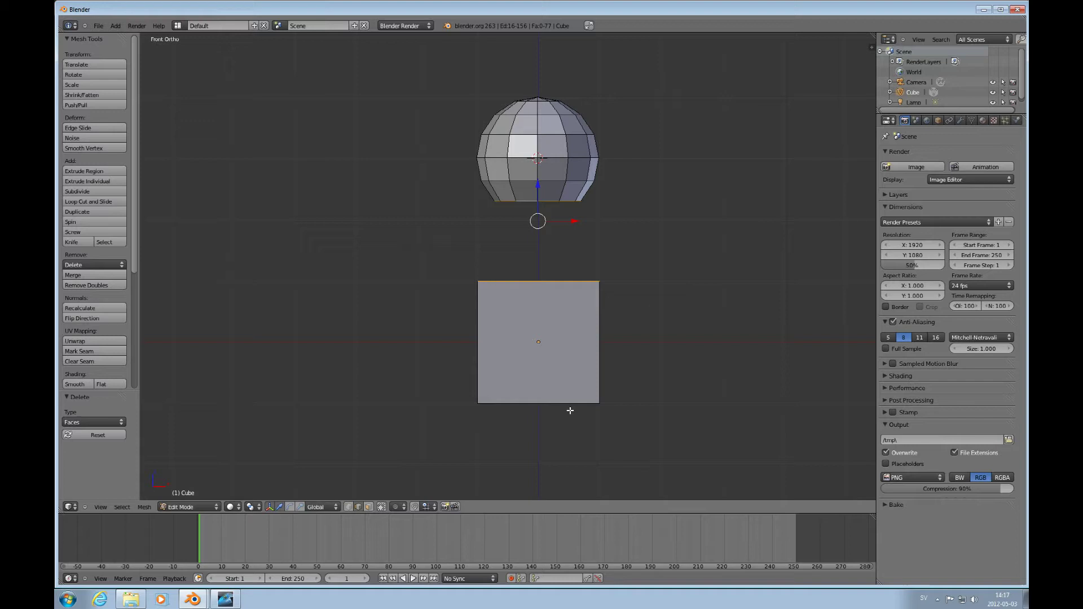
pyautogui.press('a')
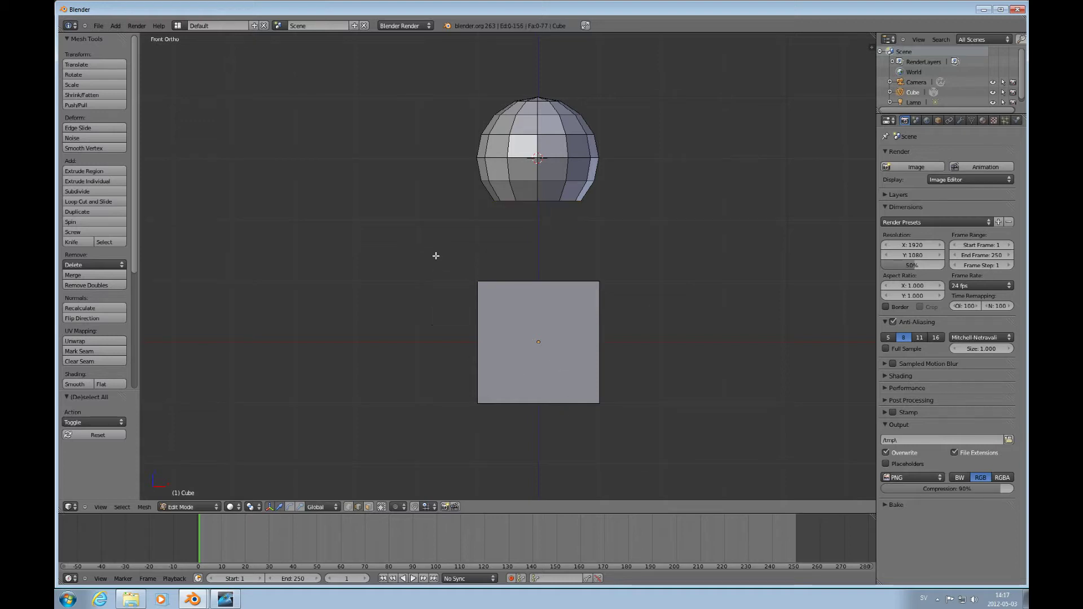
pyautogui.press('b')
pyautogui.moveTo(435, 254); pyautogui.dragTo(681, 434)
pyautogui.moveTo(654, 378); pyautogui.dragTo(514, 336, button='middle')
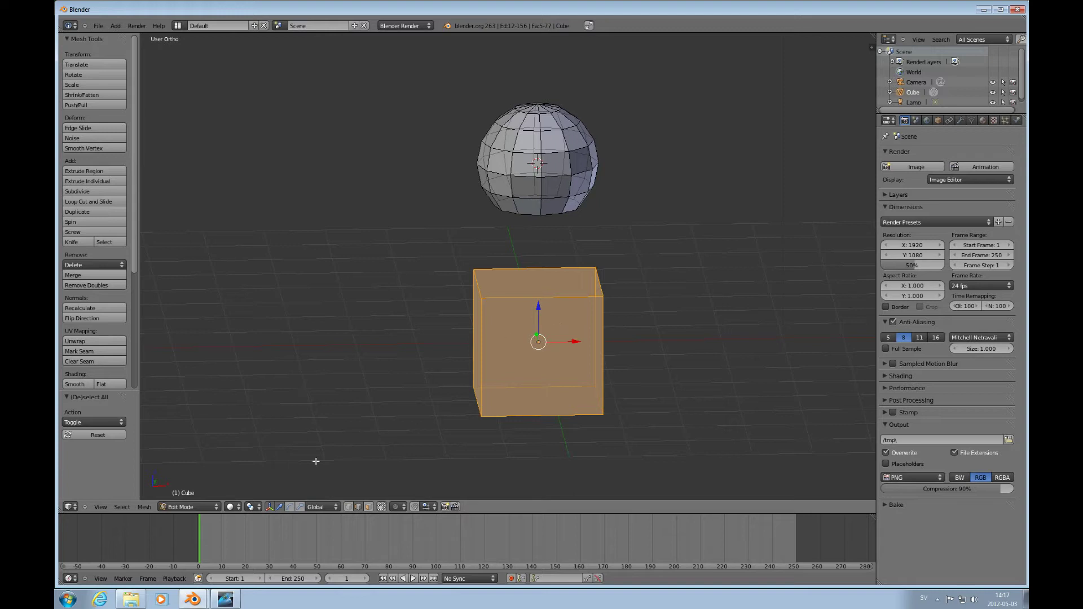
pyautogui.press('w')
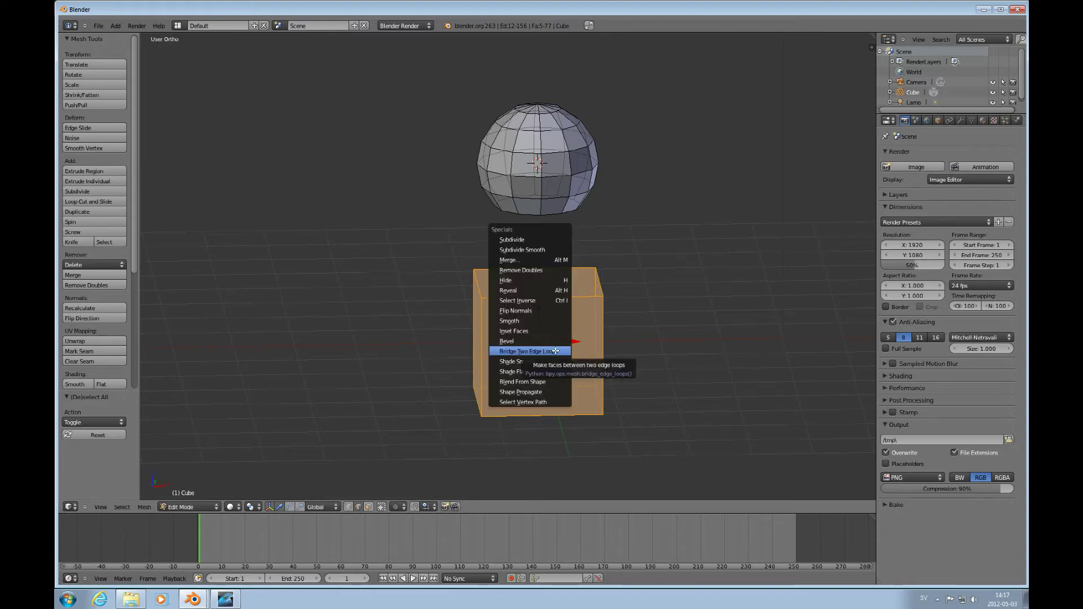
pyautogui.click(536, 240)
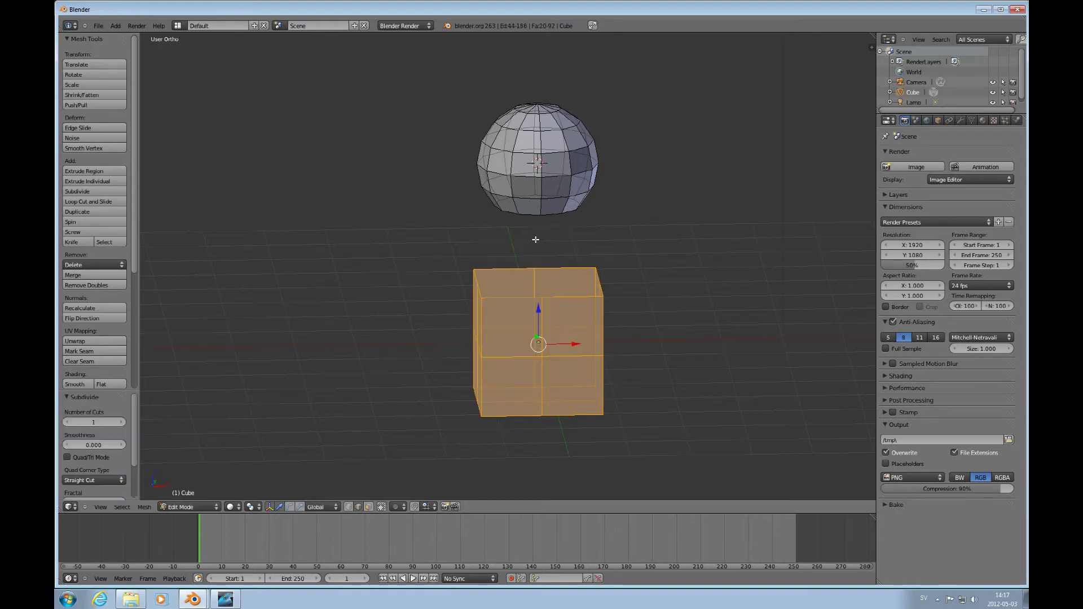
pyautogui.click(121, 422)
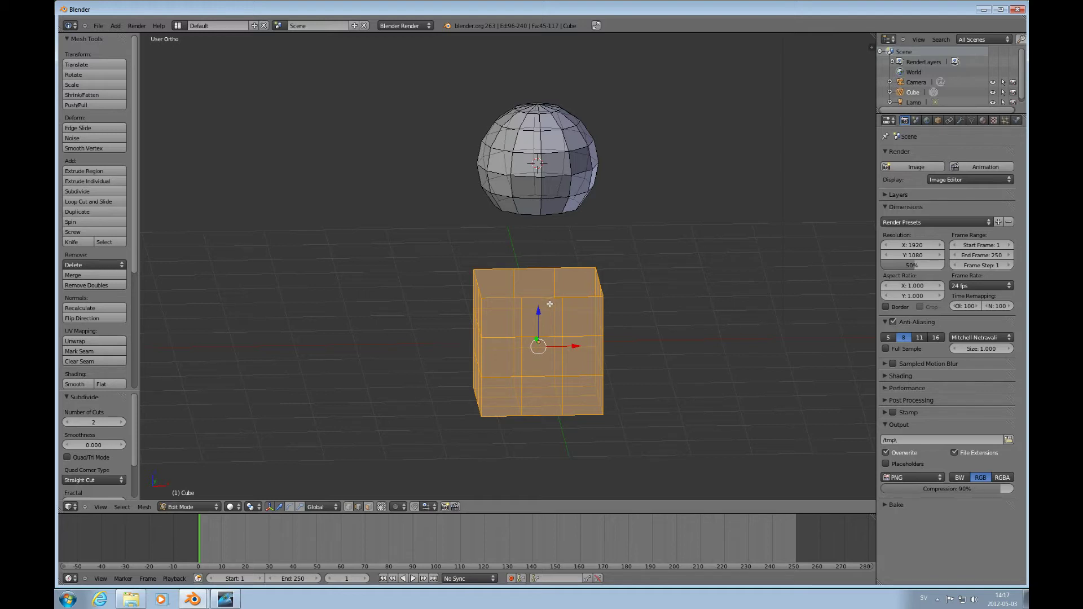
# In edge mode, select the cube's open top edge loop and extrude it about 0.757 upward along Z towards the sphere
pyautogui.press('KP_1')
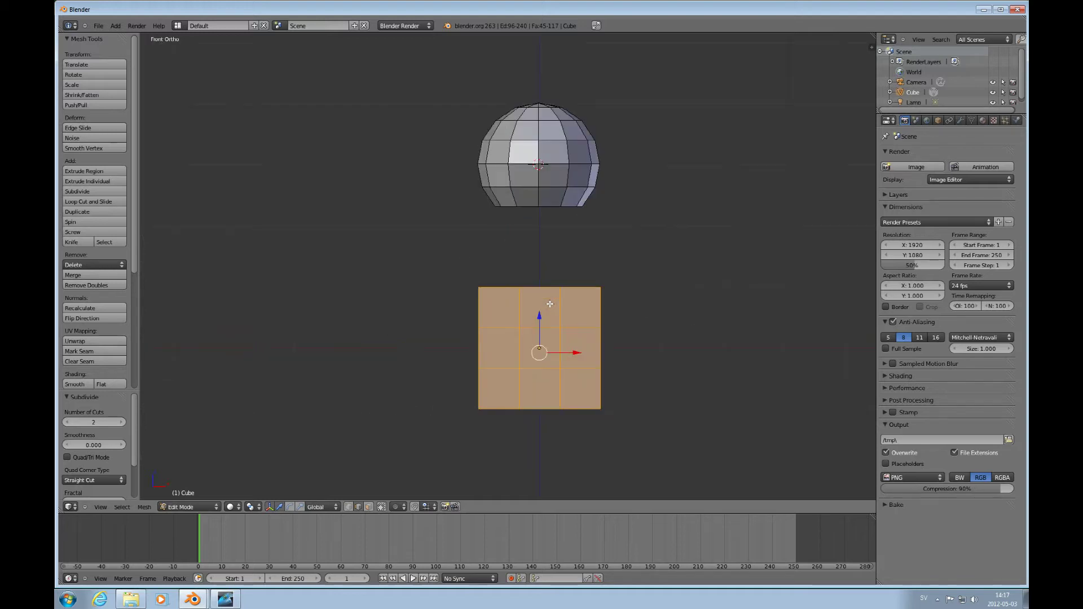
pyautogui.hotkey('ctrl', 'Tab')
pyautogui.click(518, 303)
pyautogui.press('a')
pyautogui.keyDown('alt'); pyautogui.rightClick(538, 287); pyautogui.keyUp('alt')
pyautogui.moveTo(539, 287); pyautogui.dragTo(538, 275, button='middle')
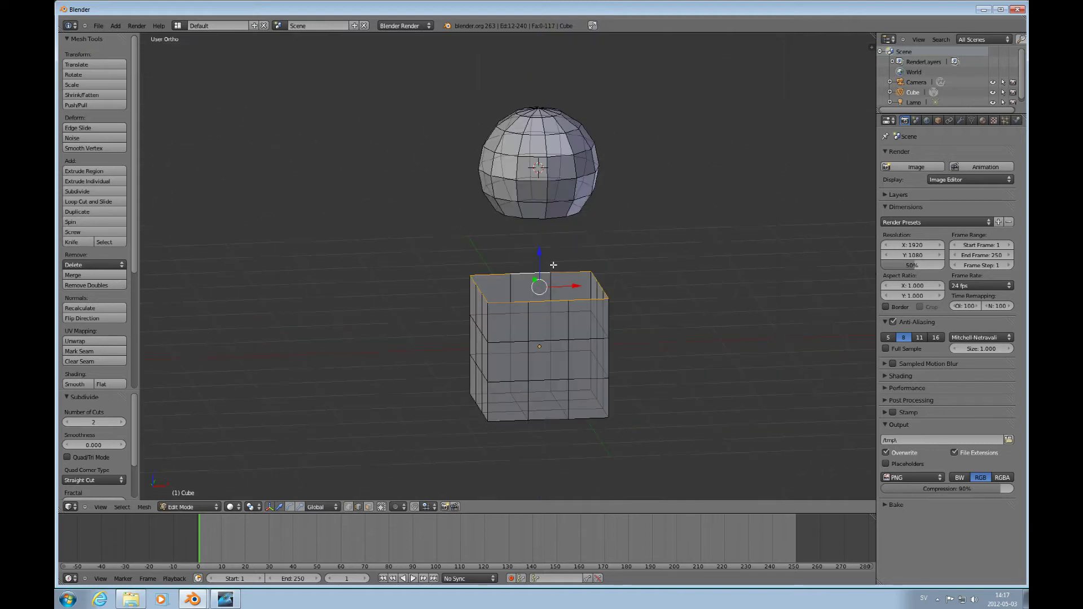
pyautogui.press('KP_1')
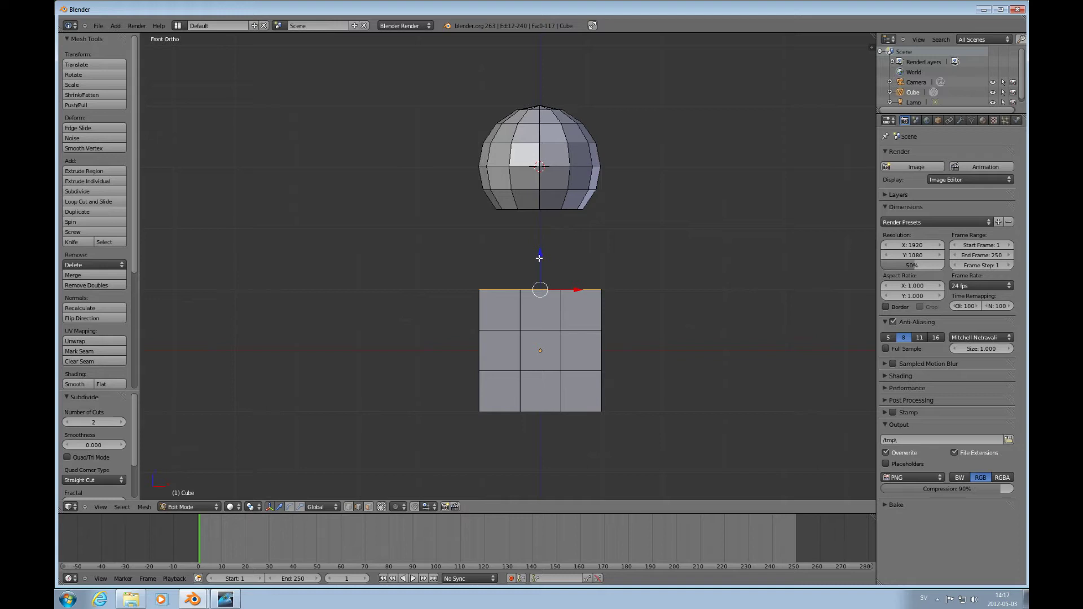
pyautogui.press('e')
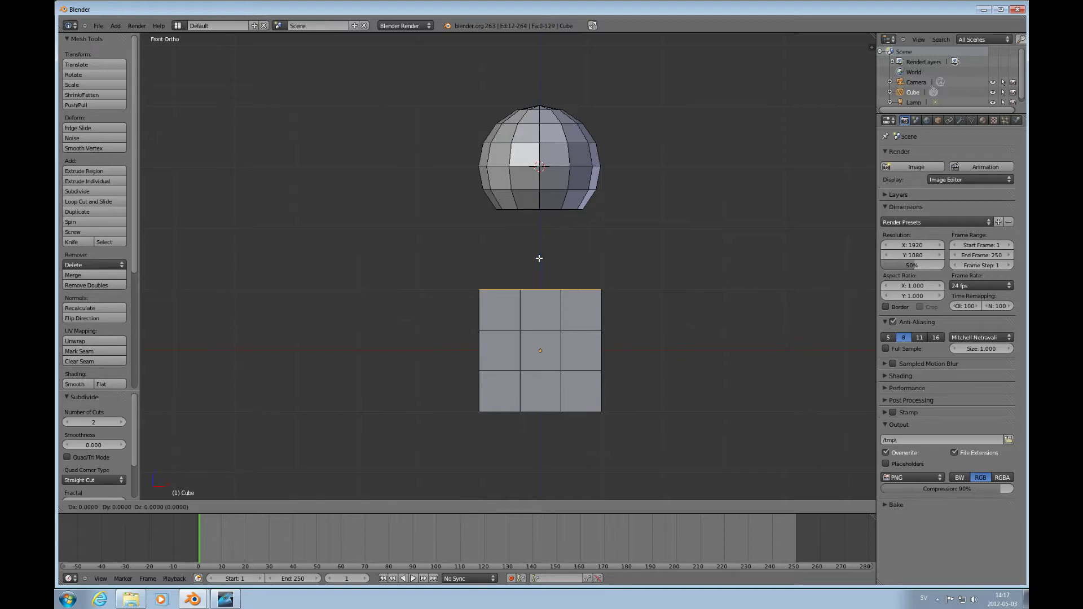
pyautogui.click(550, 247)
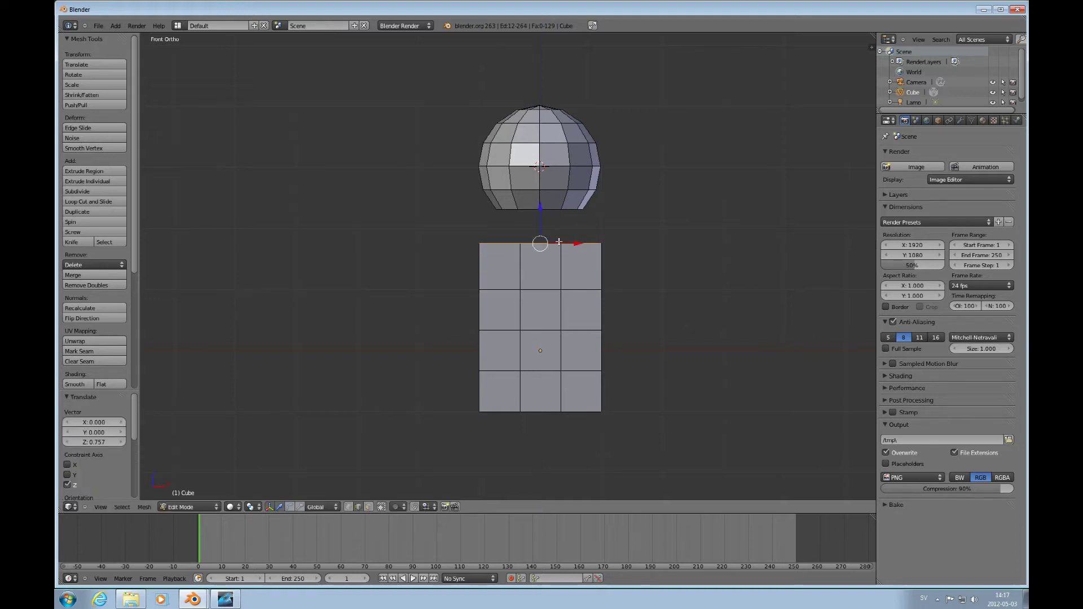
# Scale the extruded top loop down to about 0.694 and round it with To Sphere at a factor of about 0.738
pyautogui.press('s')
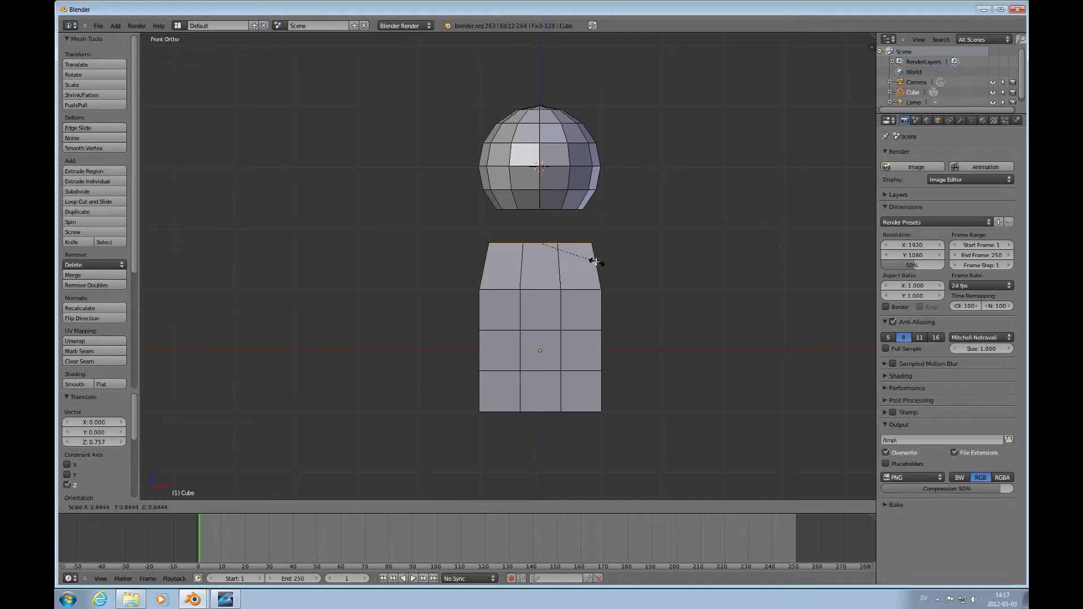
pyautogui.click(573, 234)
pyautogui.moveTo(571, 233); pyautogui.dragTo(554, 235, button='middle')
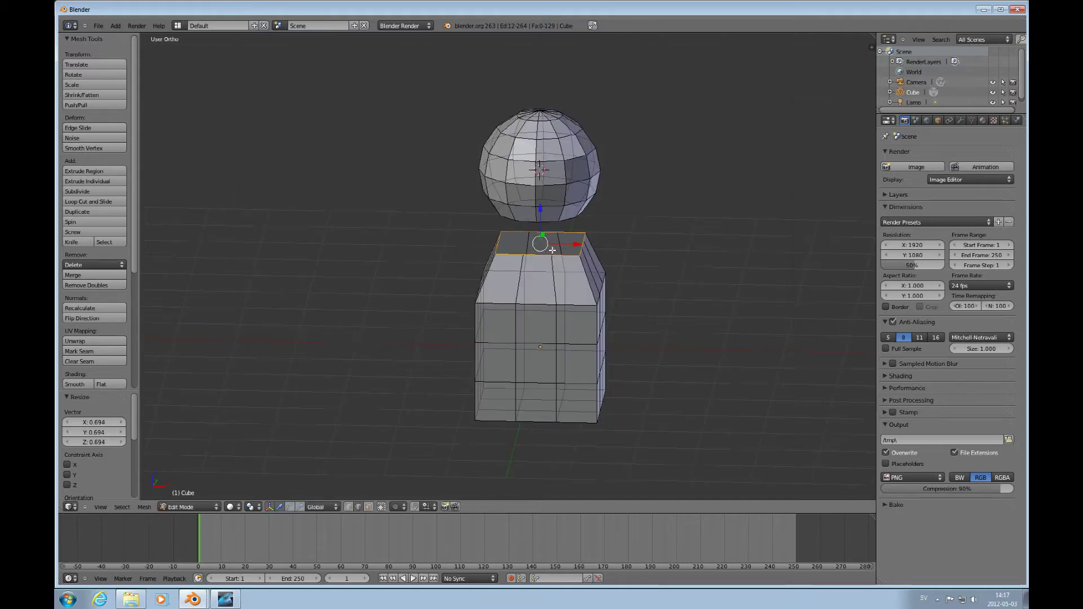
pyautogui.hotkey('shift', 'alt', 's')
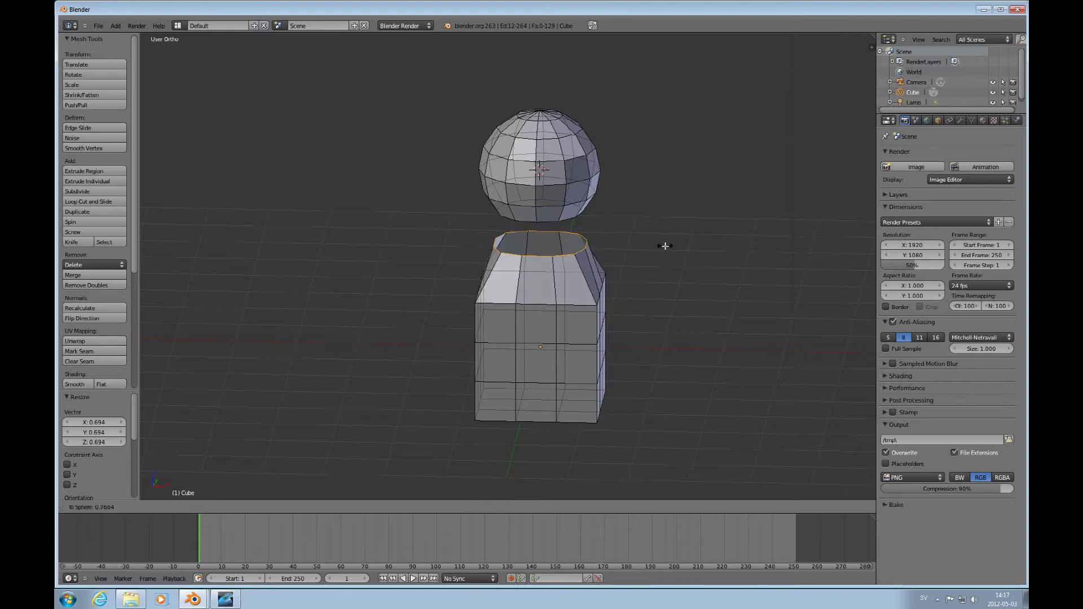
pyautogui.click(648, 243)
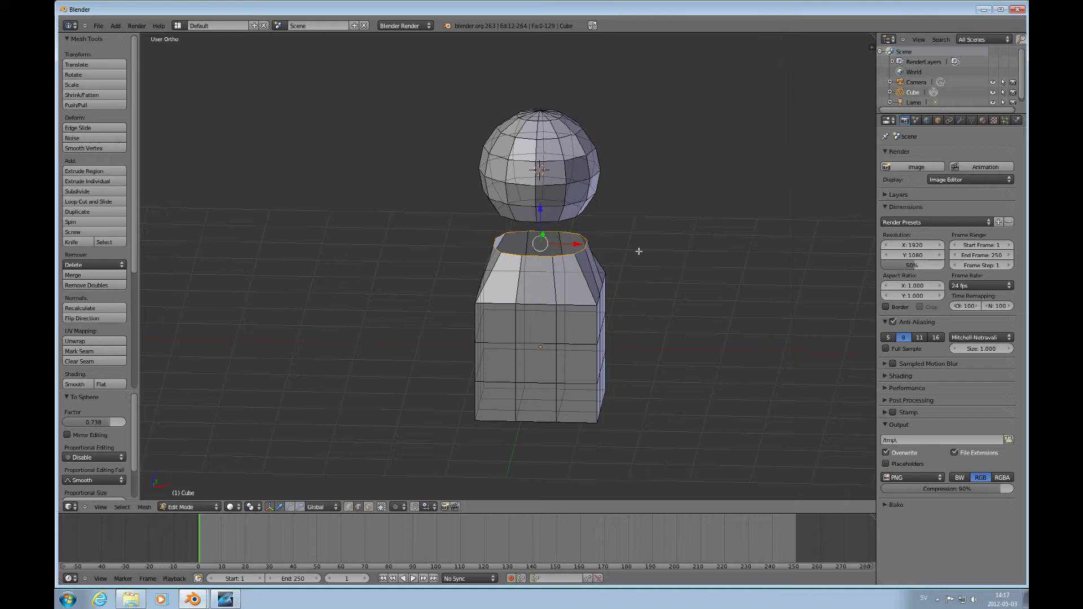
# In face mode, box-select the entire sphere and rotate it about -13.3° around the global Z axis to line up with the body's edges
pyautogui.press('KP_1')
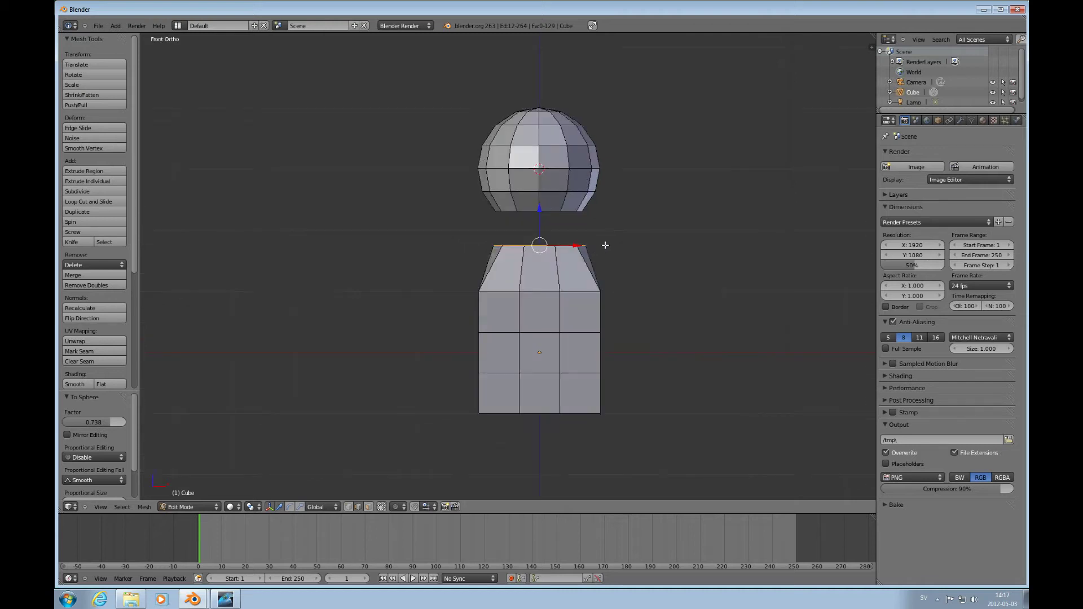
pyautogui.keyDown('alt'); pyautogui.rightClick(566, 214); pyautogui.keyUp('alt')
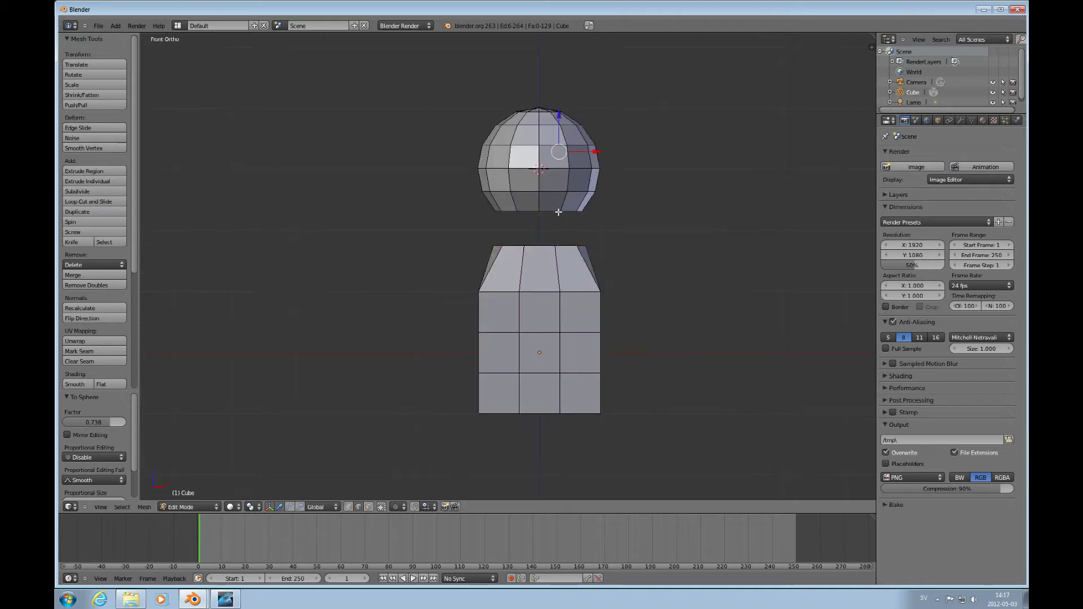
pyautogui.hotkey('ctrl', 'Tab')
pyautogui.click(528, 223)
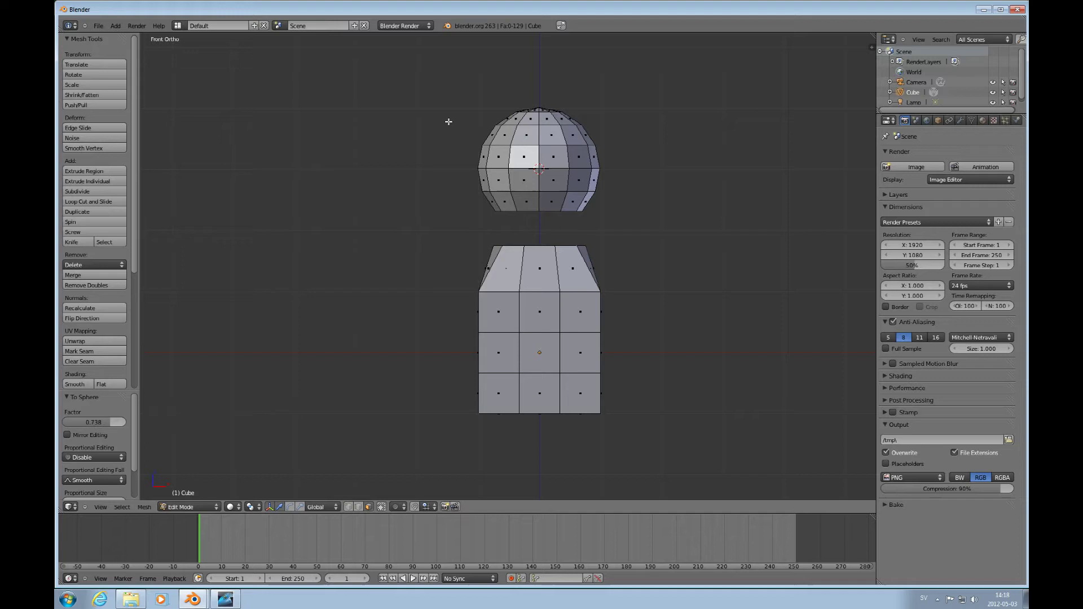
pyautogui.press('b')
pyautogui.moveTo(442, 87); pyautogui.dragTo(628, 218)
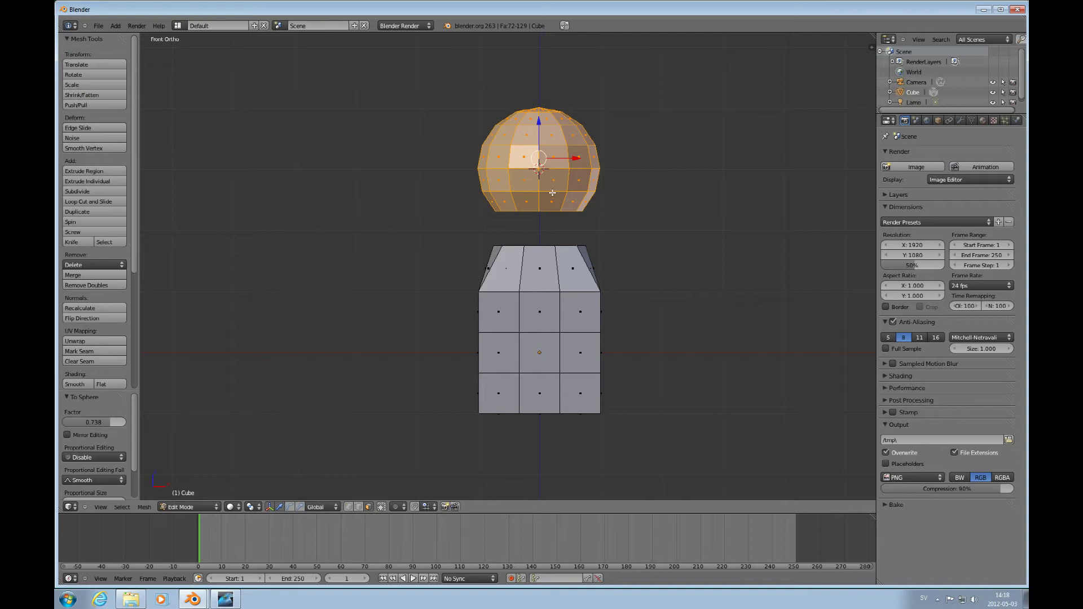
pyautogui.press('r')
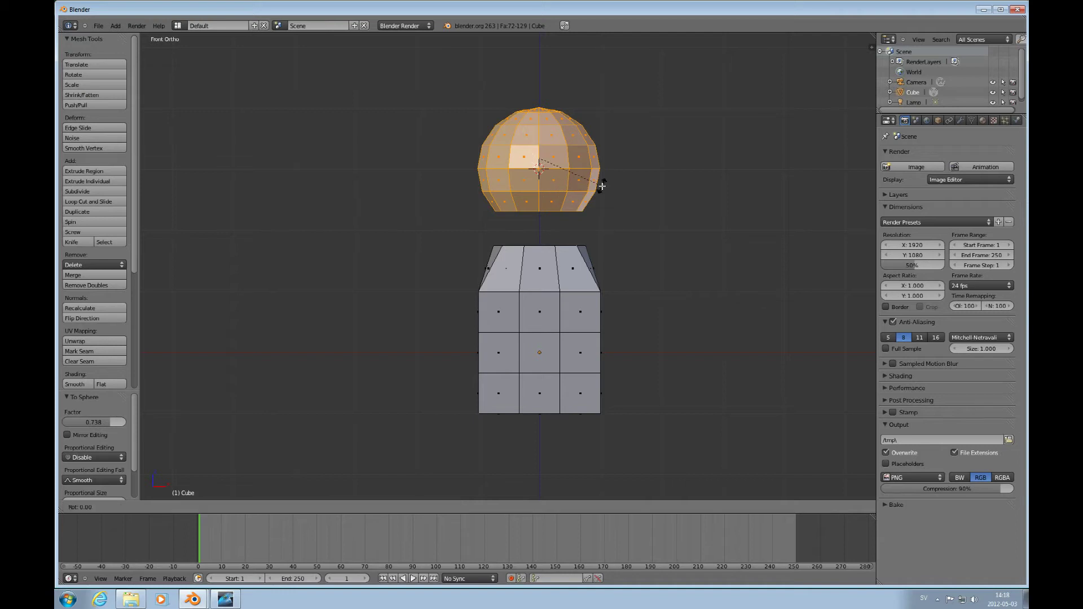
pyautogui.press('z')
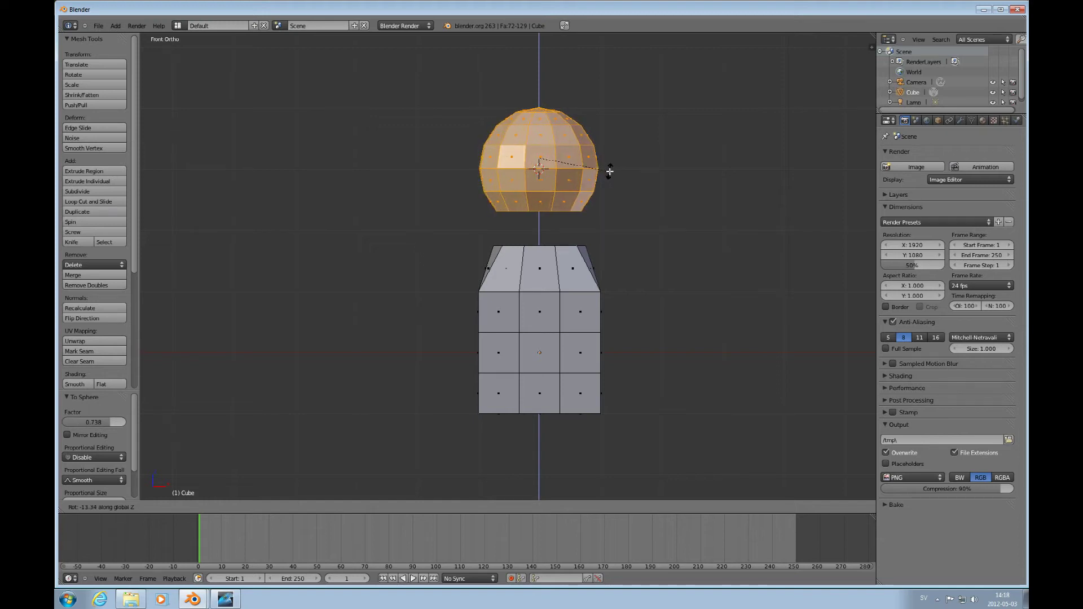
pyautogui.click(609, 172)
# In edge mode, select the sphere's bottom loop and the body's rounded top loop, bridge them, and limit selection to visible geometry
pyautogui.hotkey('ctrl', 'Tab')
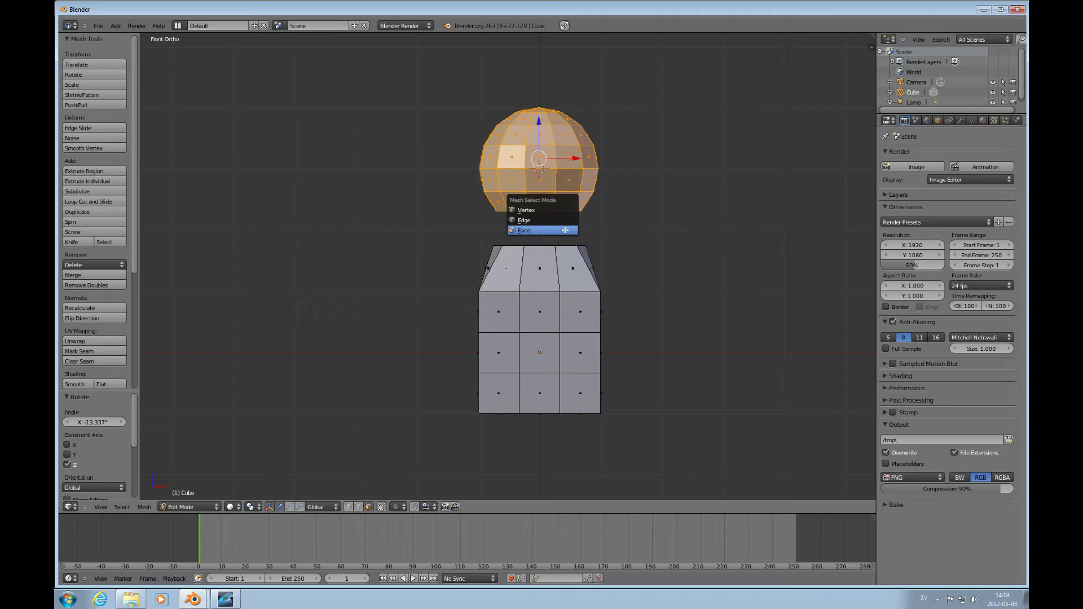
pyautogui.click(524, 220)
pyautogui.keyDown('alt'); pyautogui.rightClick(539, 212); pyautogui.keyUp('alt')
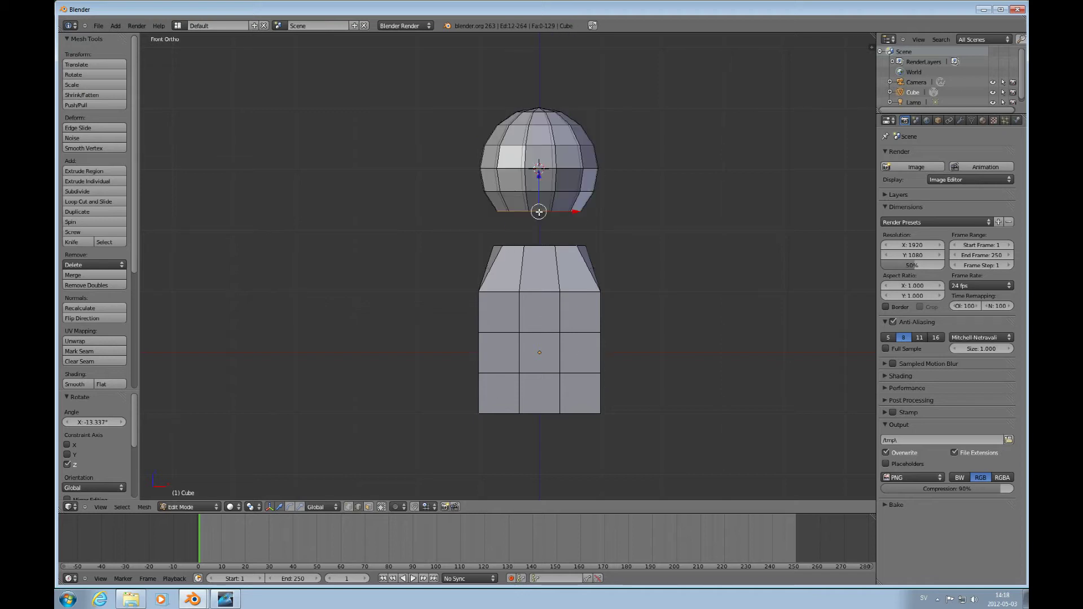
pyautogui.keyDown('alt'); pyautogui.keyDown('shift'); pyautogui.rightClick(539, 248); pyautogui.keyUp('shift'); pyautogui.keyUp('alt')
pyautogui.hotkey('ctrl', 'Tab')
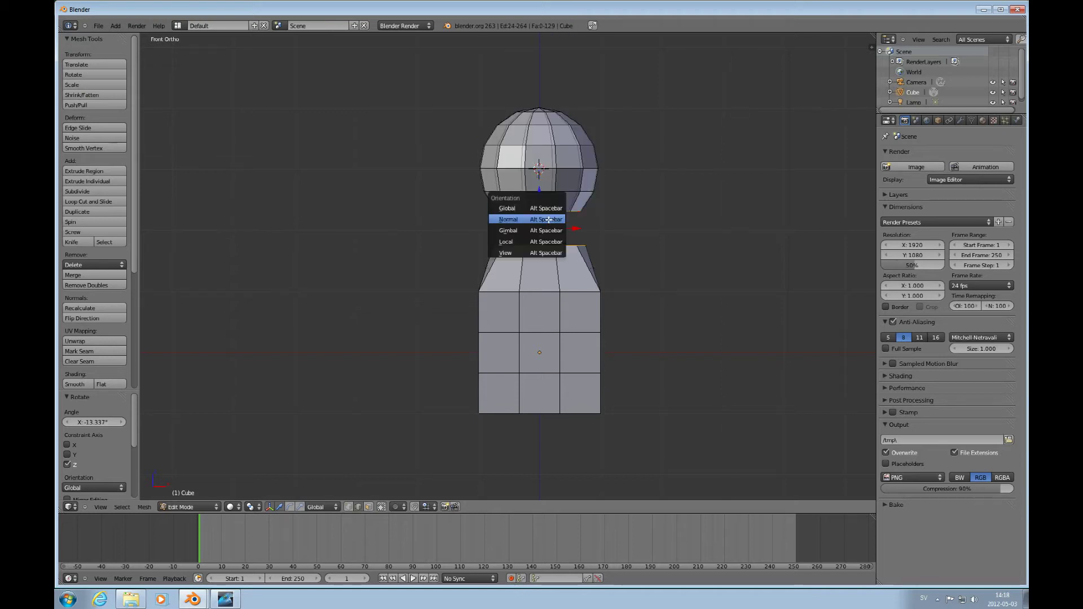
pyautogui.press('Escape')
pyautogui.moveTo(556, 202); pyautogui.dragTo(537, 228, button='middle')
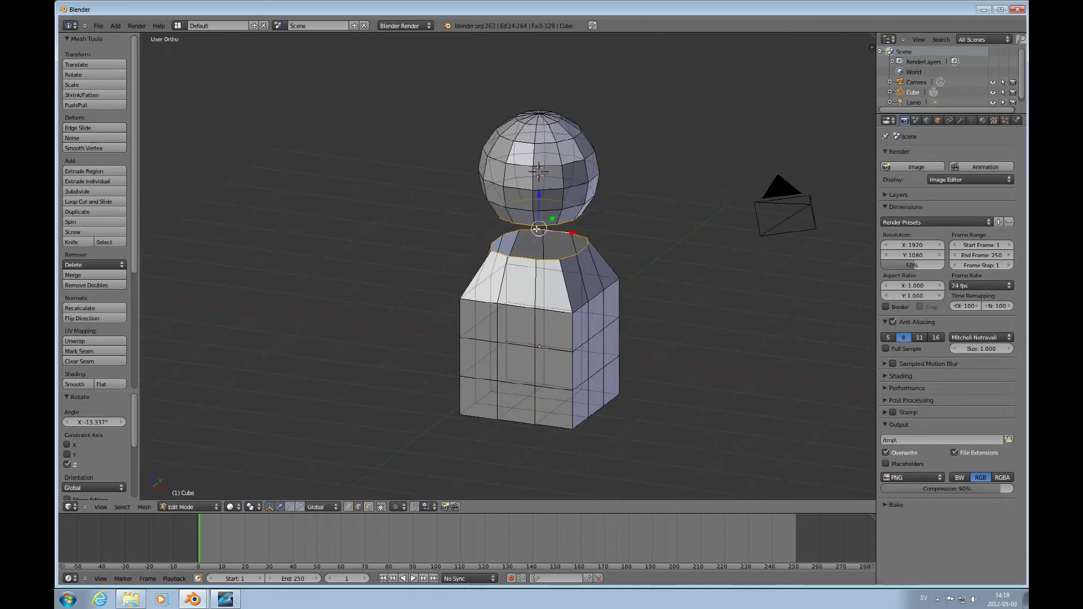
pyautogui.press('w')
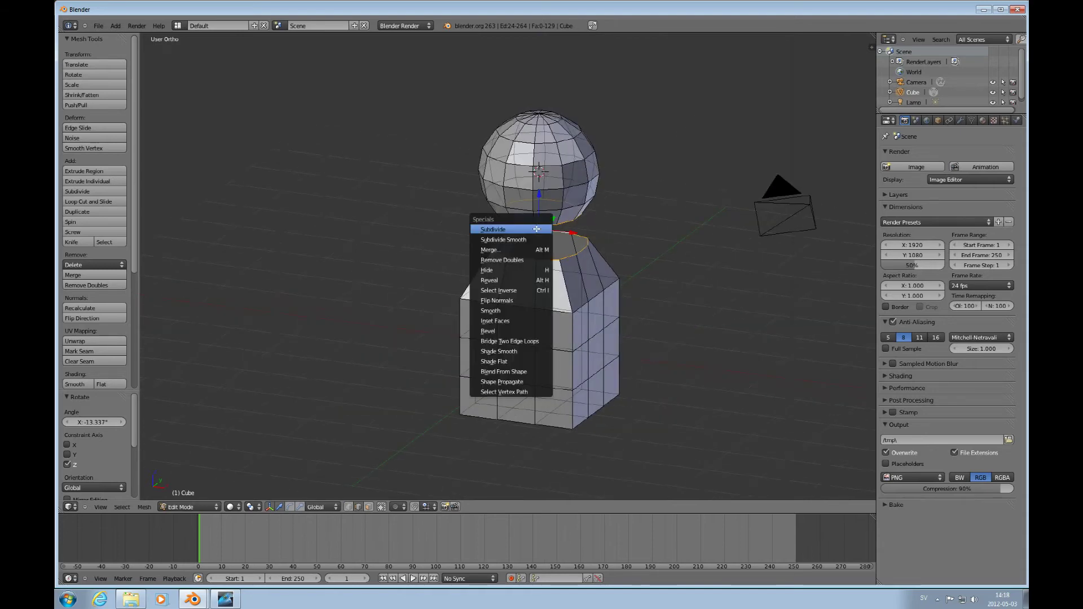
pyautogui.click(522, 341)
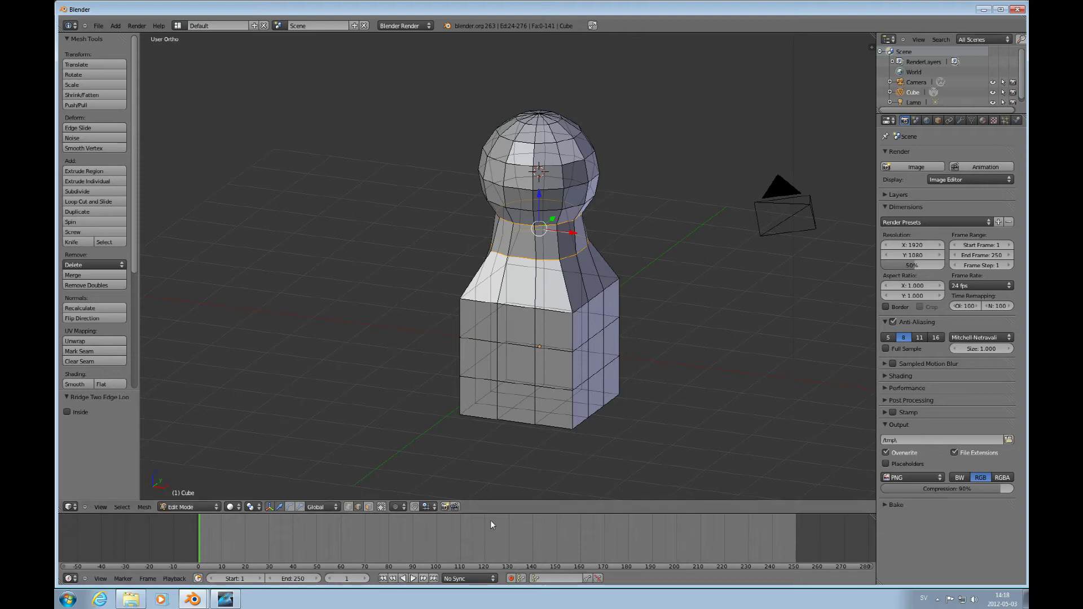
pyautogui.click(386, 510)
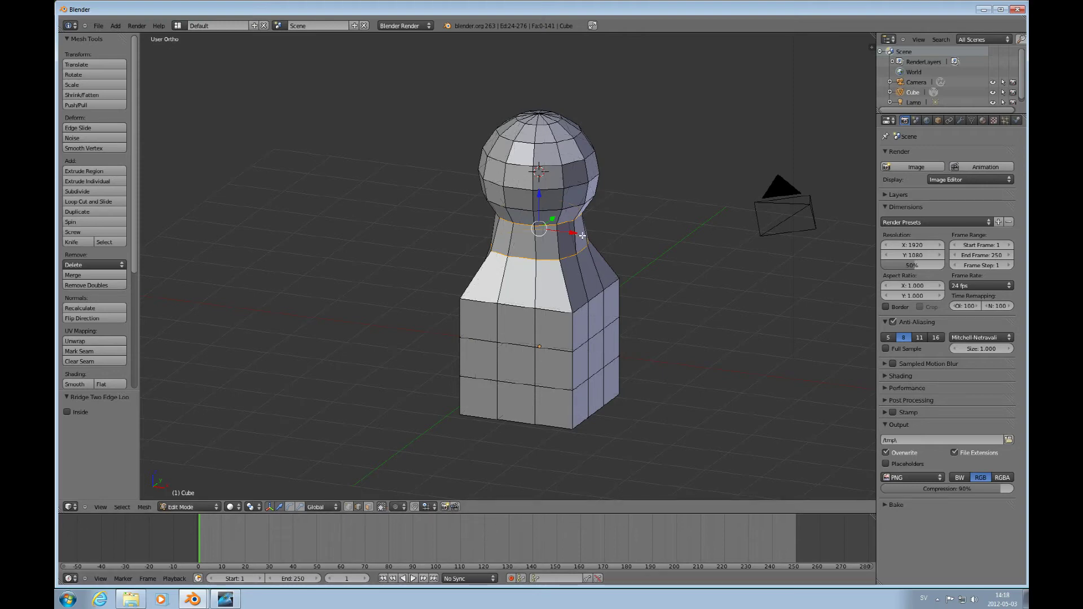
# Select the edge loop around the cube's upper rim below the sloped shoulder and move it up about 0.4 along Z
pyautogui.moveTo(541, 254); pyautogui.dragTo(571, 245, button='middle')
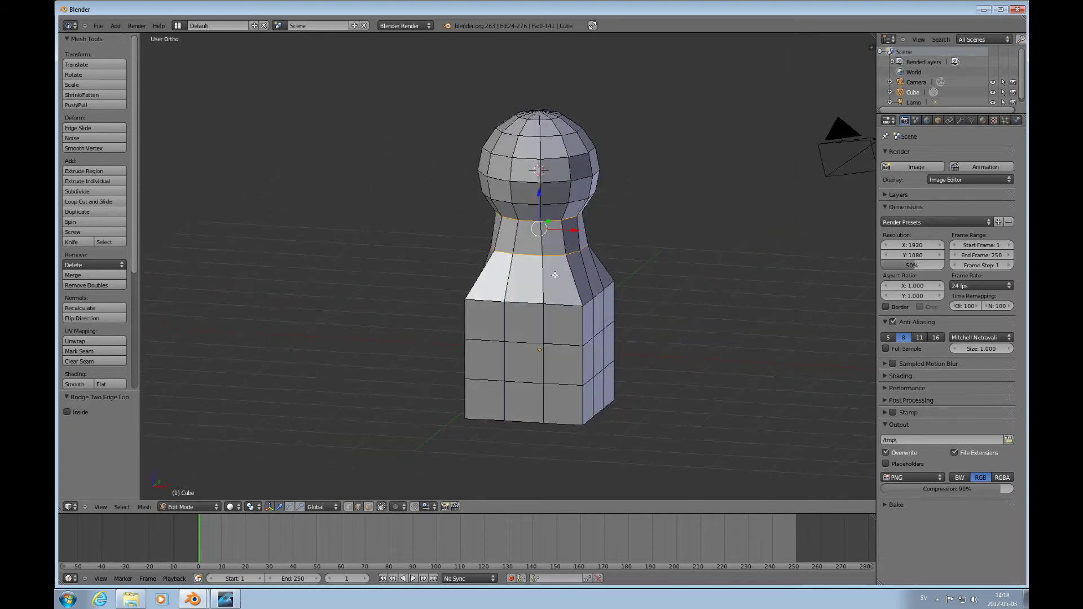
pyautogui.keyDown('alt'); pyautogui.rightClick(556, 305); pyautogui.keyUp('alt')
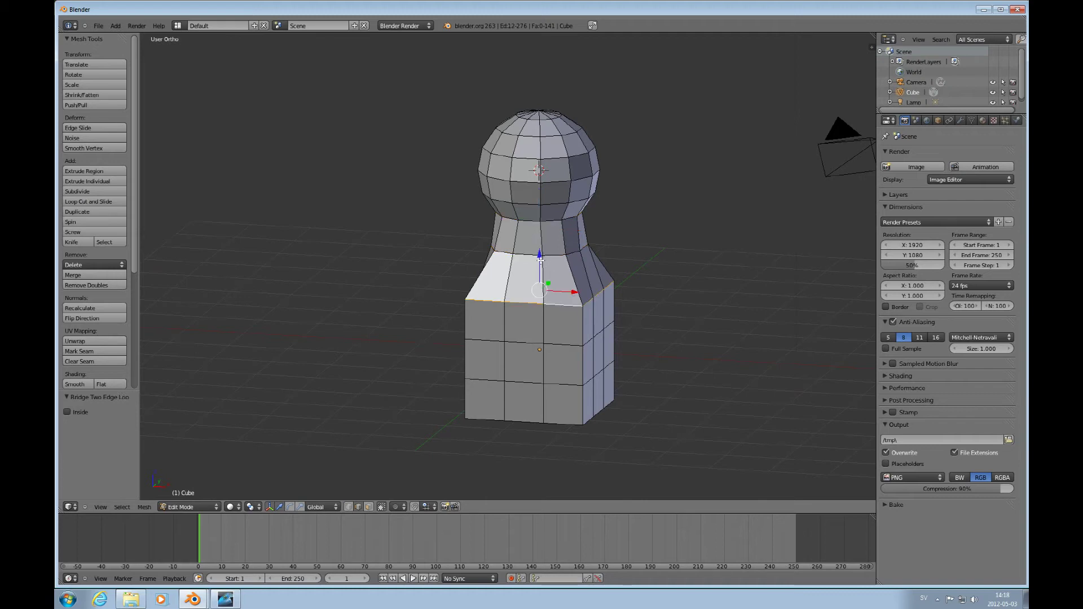
pyautogui.moveTo(539, 259); pyautogui.dragTo(542, 235)
pyautogui.moveTo(542, 236); pyautogui.dragTo(570, 255, button='middle')
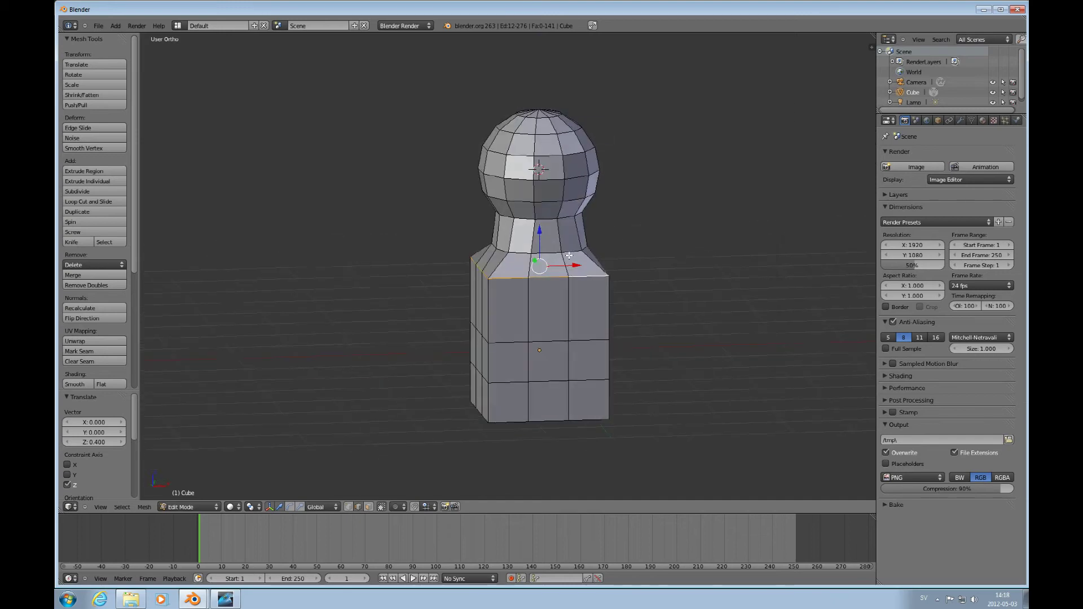
pyautogui.press('KP_1')
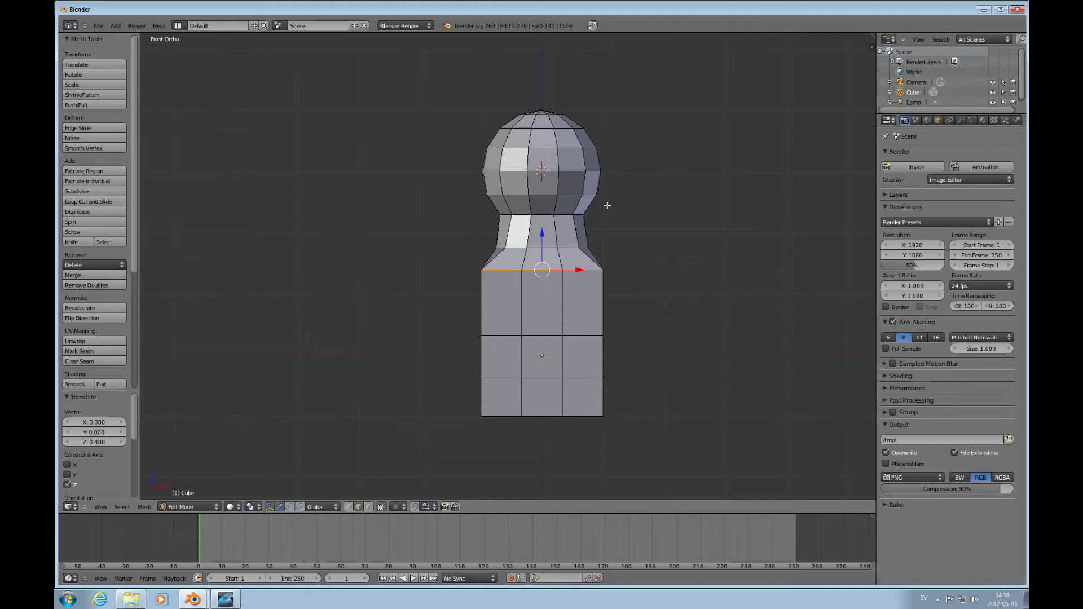
pyautogui.moveTo(581, 269); pyautogui.dragTo(551, 347, button='middle')
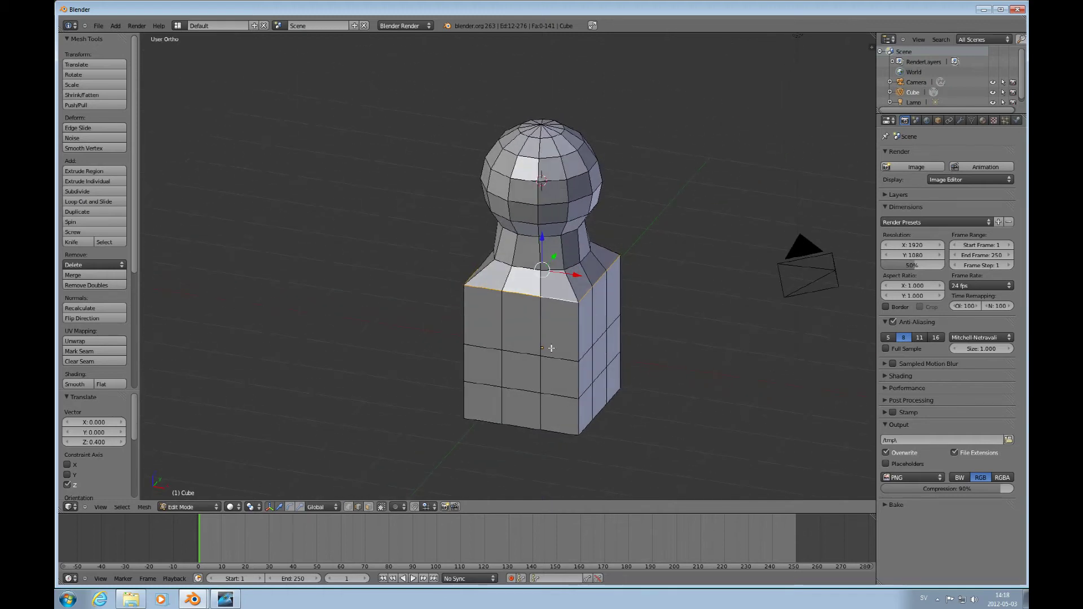
pyautogui.scroll(-2, 545, 327)
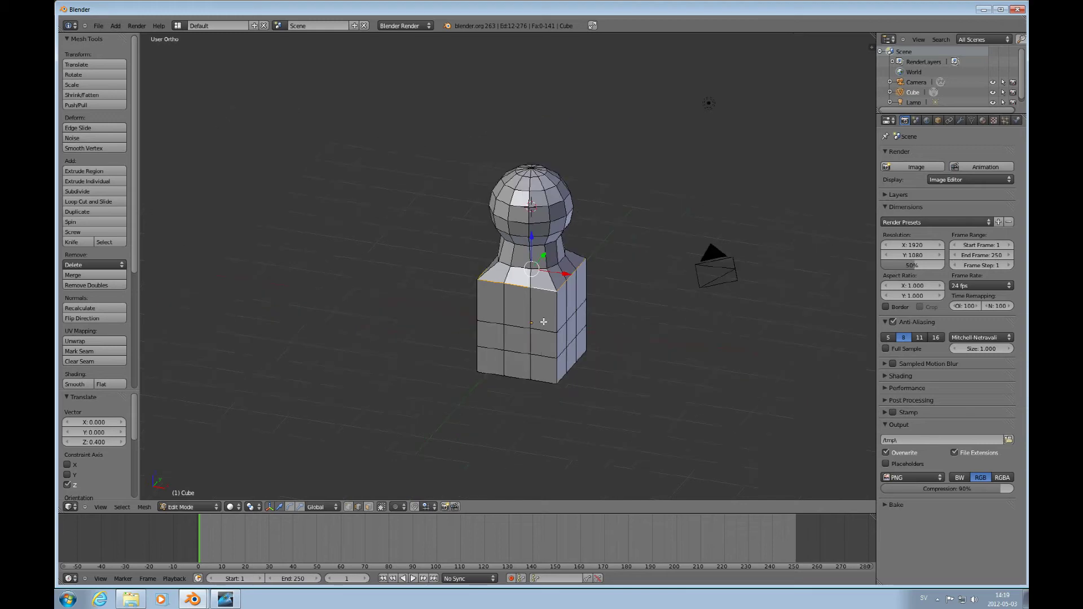
pyautogui.scroll(3, 543, 323)
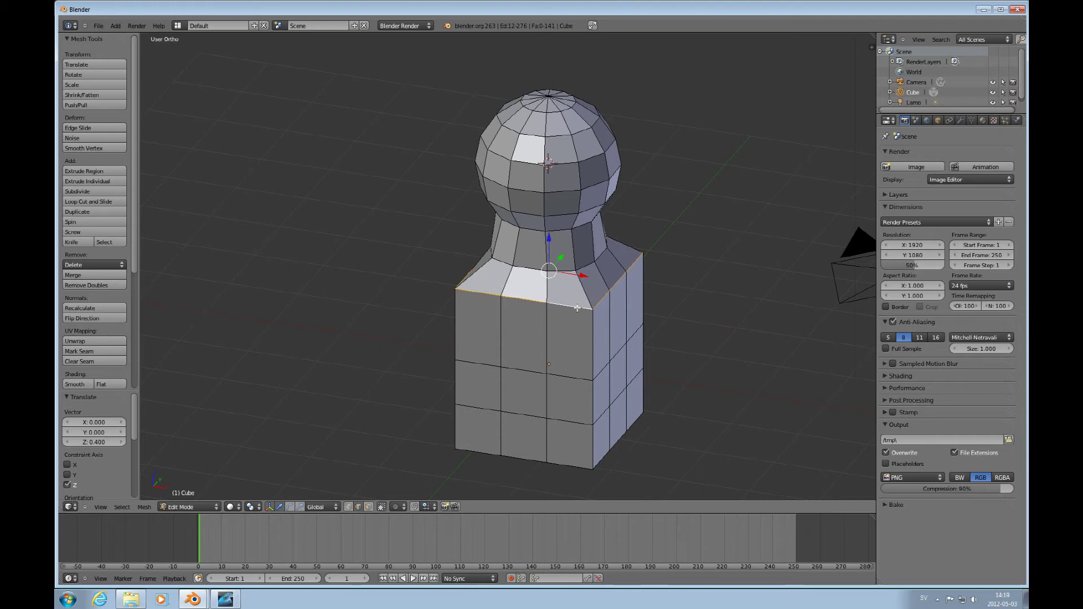
# In face mode, select the two-by-two block of faces below the shoulder on the cube's front side and delete the faces
pyautogui.hotkey('ctrl', 'Tab')
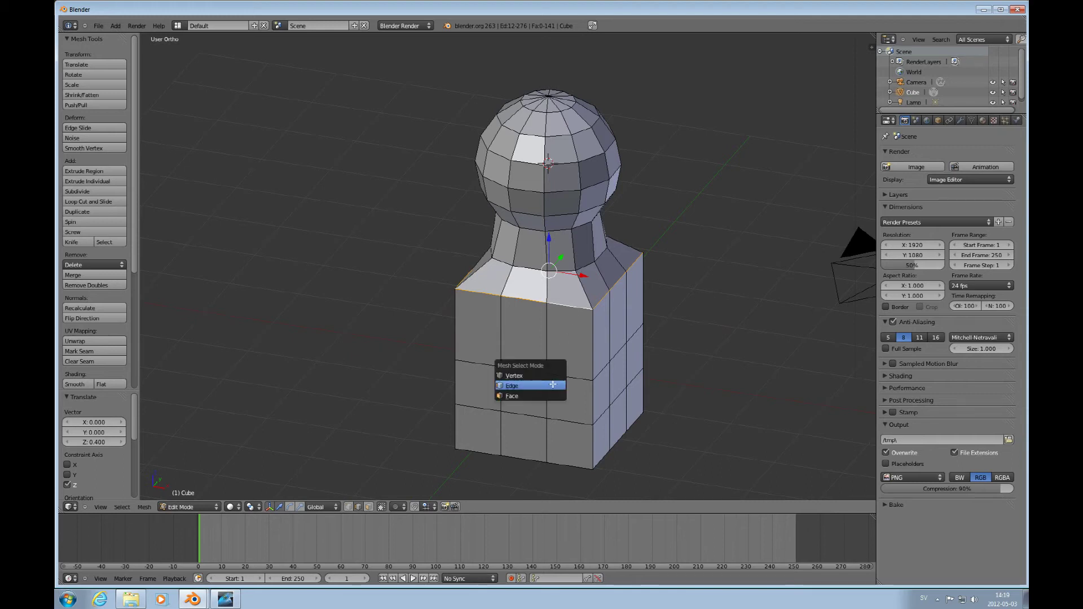
pyautogui.click(533, 394)
pyautogui.rightClick(546, 393)
pyautogui.keyDown('shift'); pyautogui.rightClick(525, 392); pyautogui.keyUp('shift')
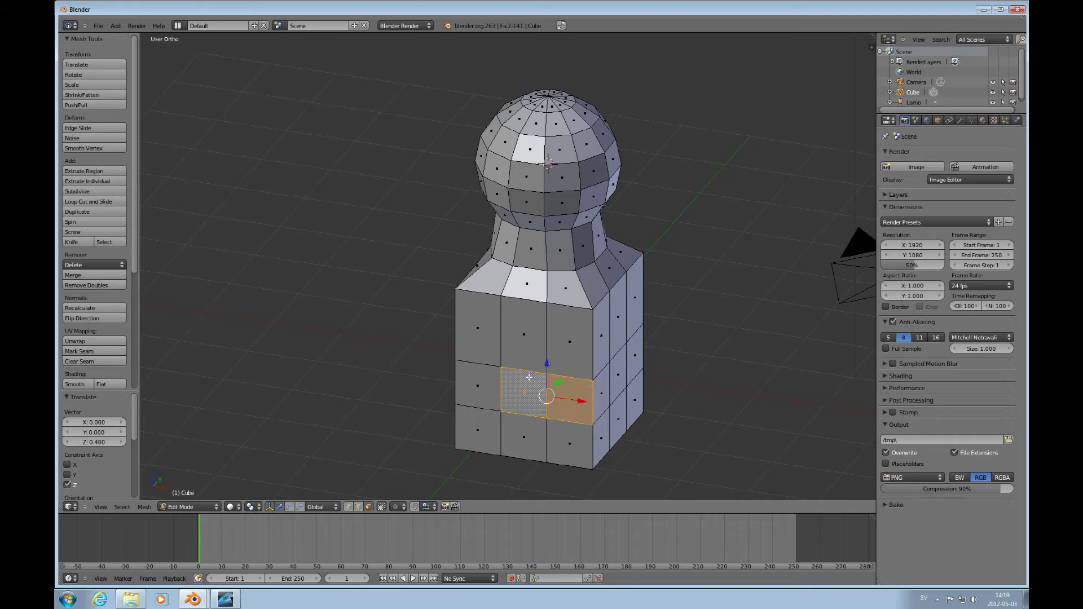
pyautogui.keyDown('shift'); pyautogui.rightClick(525, 335); pyautogui.keyUp('shift')
pyautogui.keyDown('shift'); pyautogui.rightClick(567, 345); pyautogui.keyUp('shift')
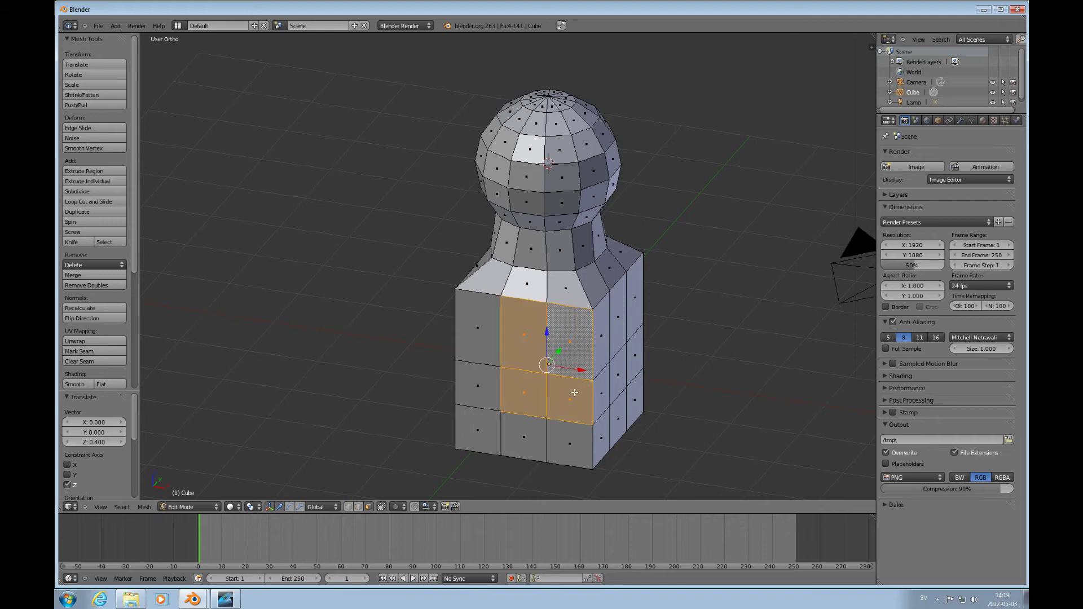
pyautogui.press('w')
pyautogui.press('x')
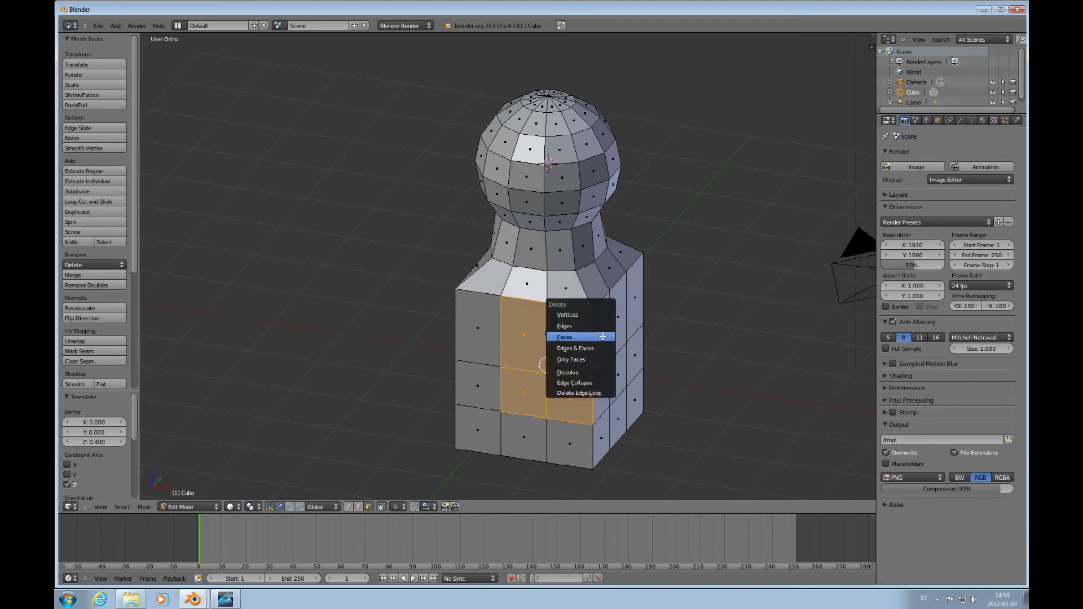
pyautogui.click(573, 336)
# Undo the face deletion and dissolve the four selected front faces into a single face
pyautogui.moveTo(581, 329)
pyautogui.mouseDown(button='middle')
pyautogui.moveTo(527, 338)
pyautogui.moveTo(610, 322)
pyautogui.moveTo(584, 327)
pyautogui.mouseUp(button='middle')
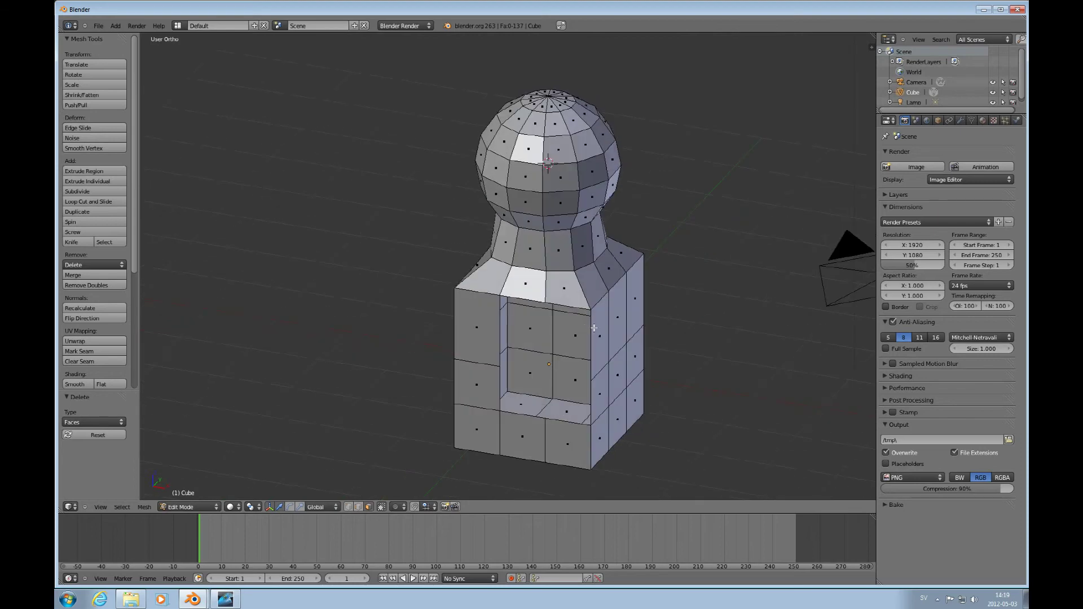
pyautogui.hotkey('ctrl', 'z')
pyautogui.press('w')
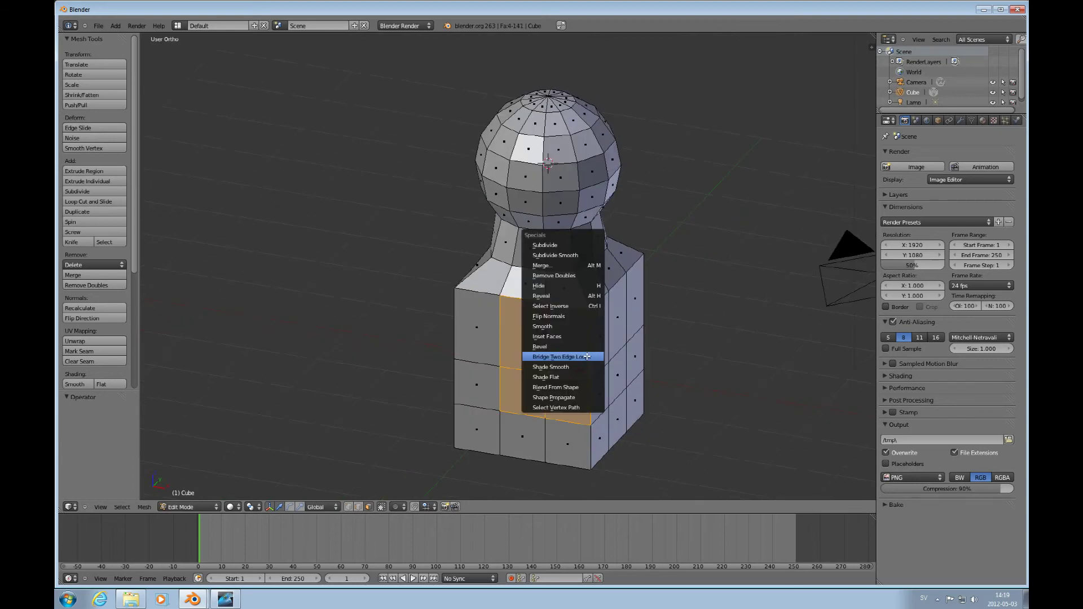
pyautogui.press('Escape')
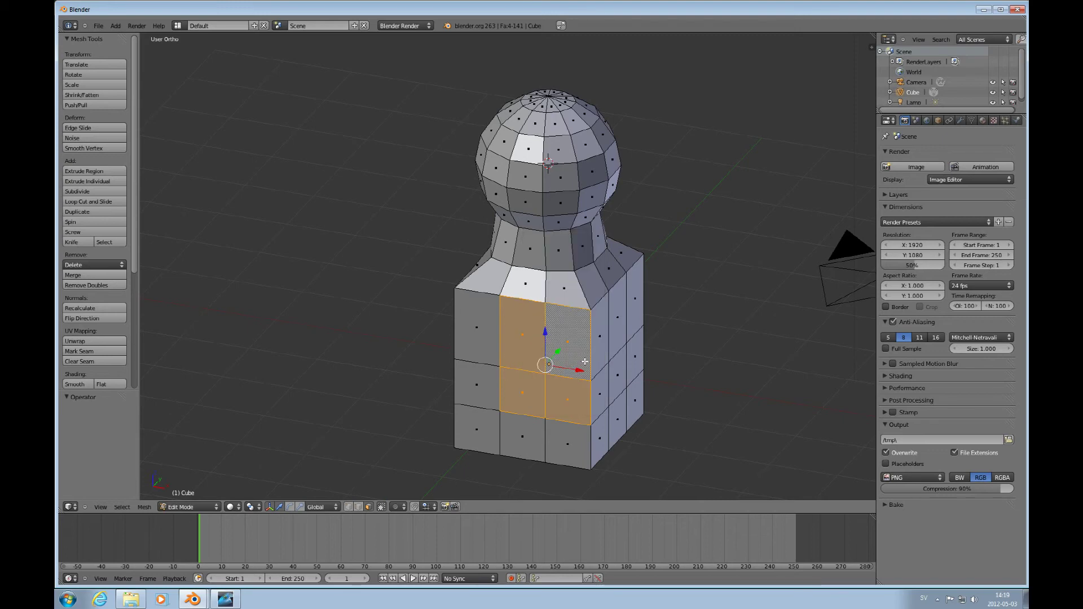
pyautogui.press('x')
pyautogui.click(567, 396)
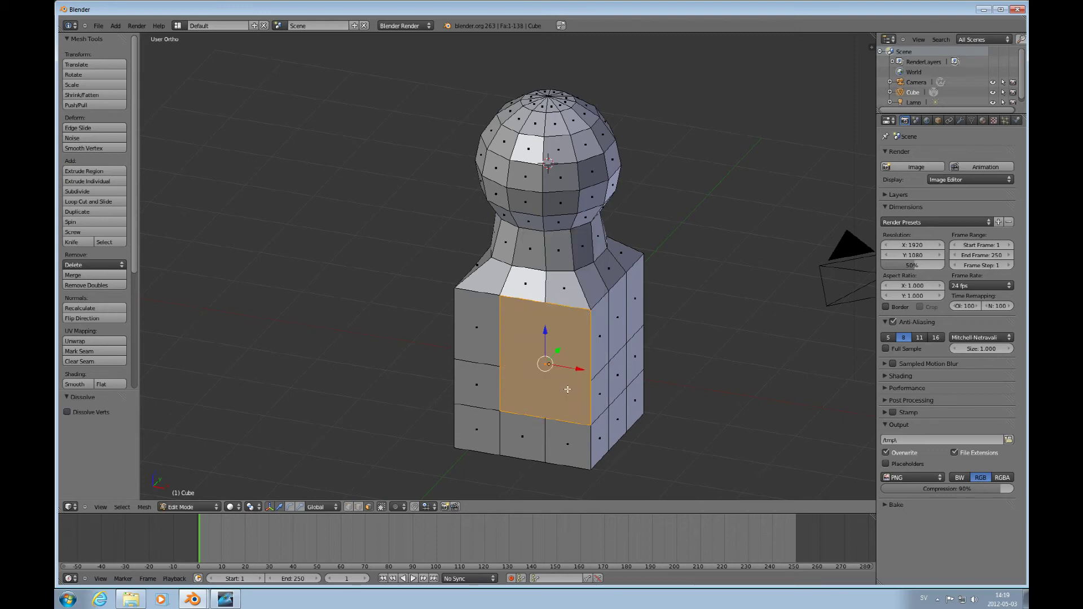
# Try moving the dissolved front face -0.6 along the Y axis, and undo the move
pyautogui.moveTo(567, 391); pyautogui.dragTo(558, 356, button='middle')
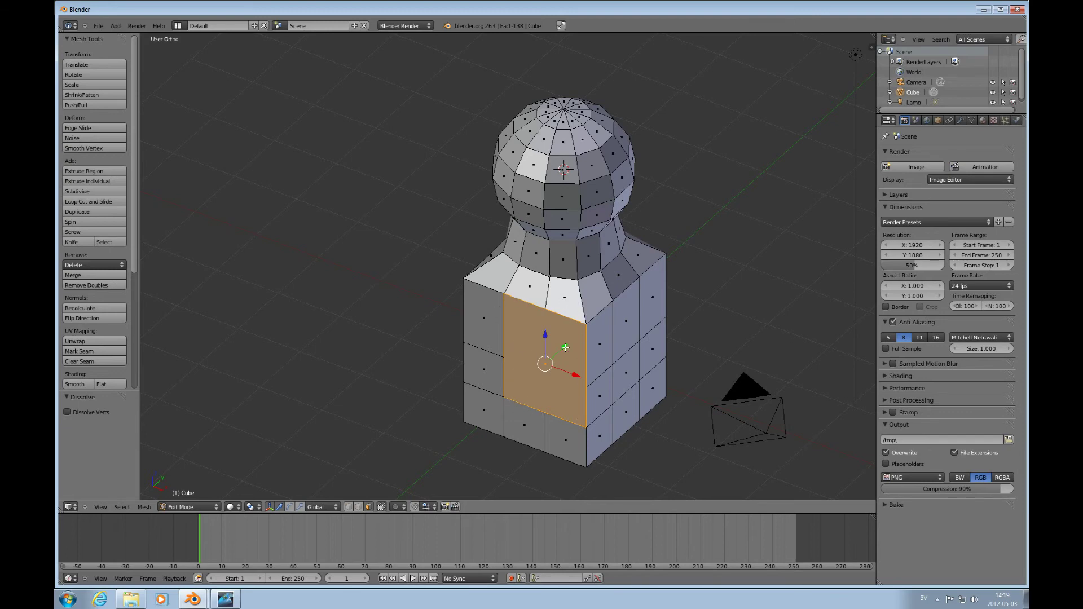
pyautogui.moveTo(564, 348); pyautogui.dragTo(537, 358)
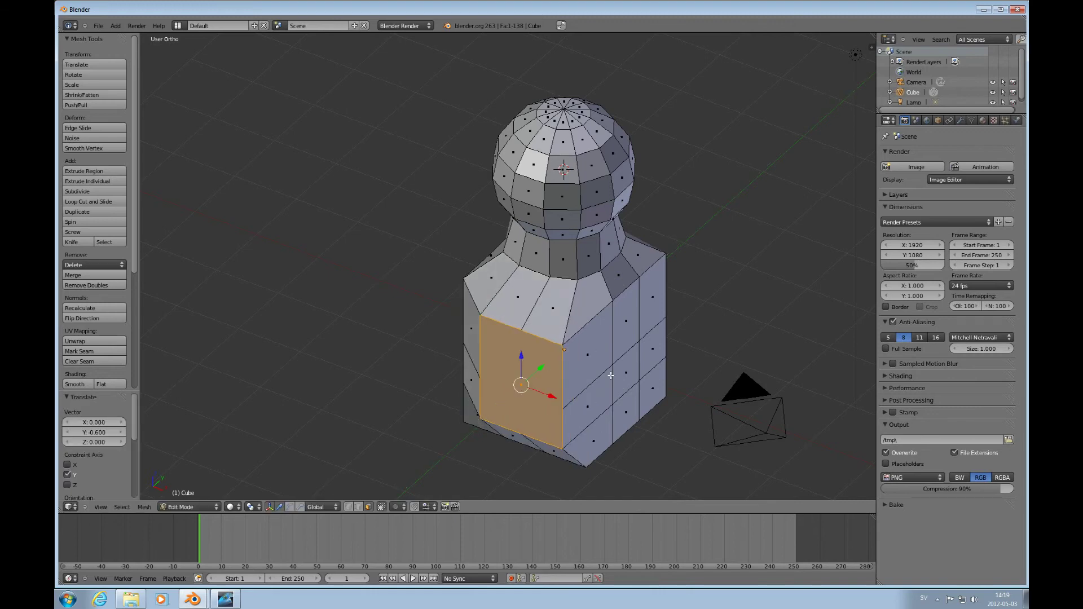
pyautogui.hotkey('ctrl', 'z')
# Add a Subdivision Surface modifier to the mesh containing the dissolved front face
pyautogui.scroll(-3, 585, 359)
pyautogui.moveTo(584, 359); pyautogui.dragTo(564, 324, button='middle')
pyautogui.scroll(5, 555, 334)
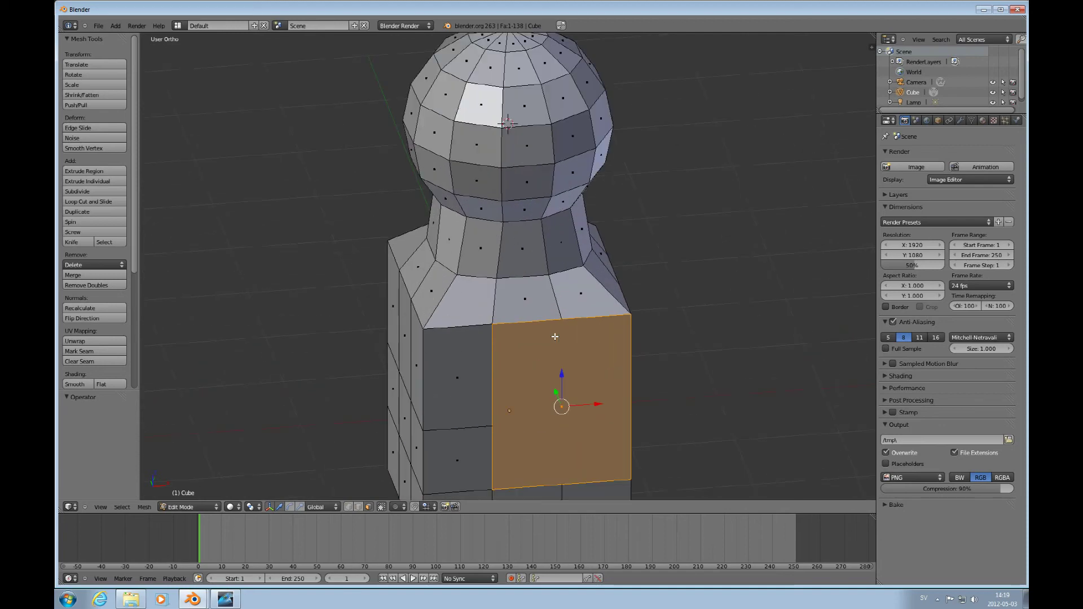
pyautogui.scroll(2, 556, 327)
pyautogui.scroll(-4, 556, 327)
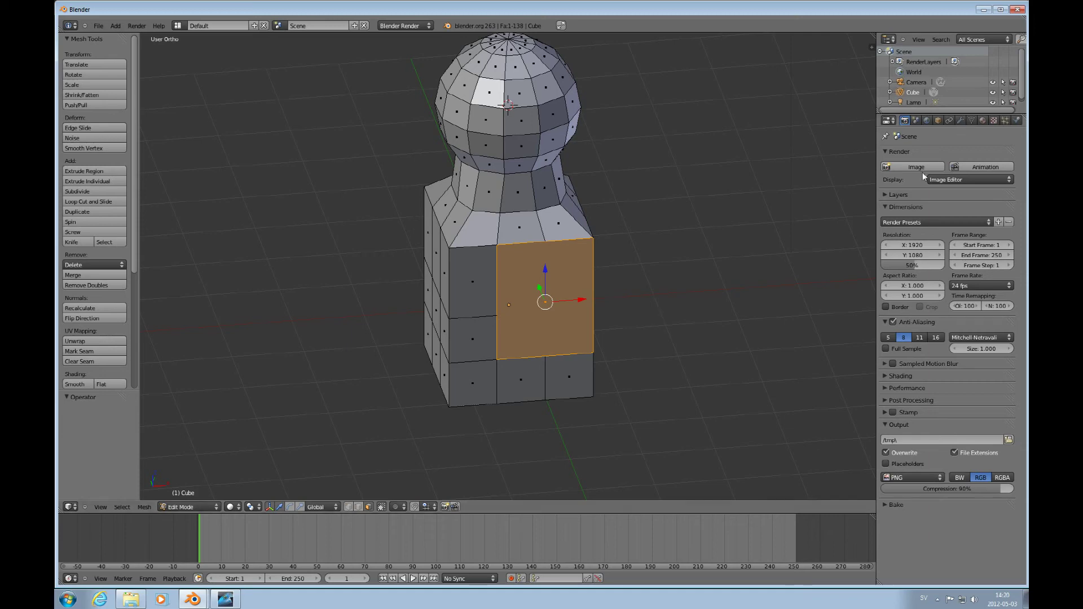
pyautogui.click(960, 121)
pyautogui.click(922, 153)
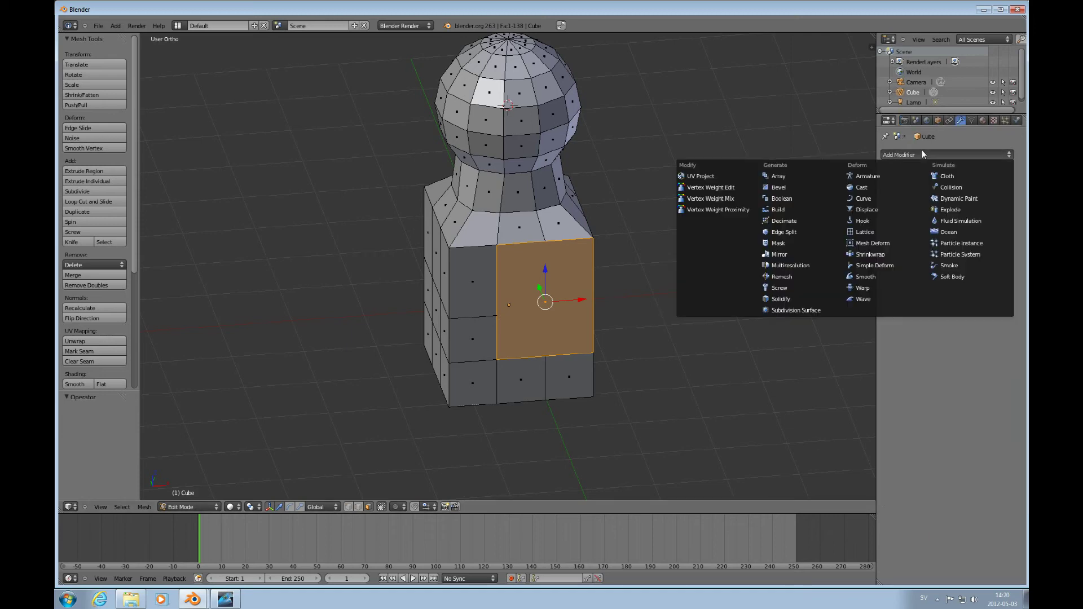
pyautogui.click(795, 311)
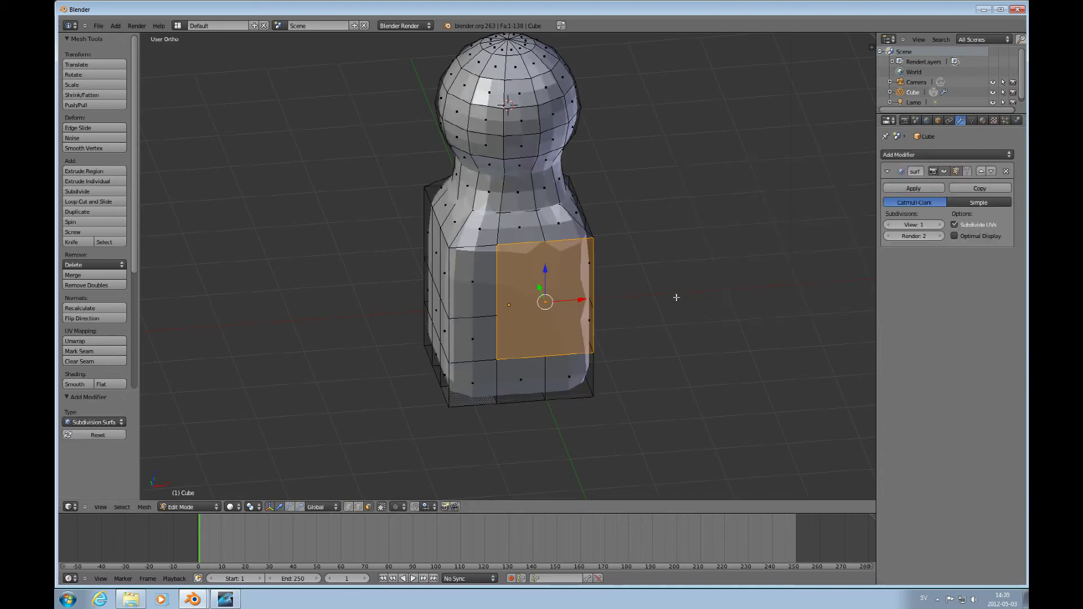
# Examine from several angles how the subdivision surface deforms the mesh around the large dissolved face
pyautogui.moveTo(617, 286); pyautogui.dragTo(588, 307, button='middle')
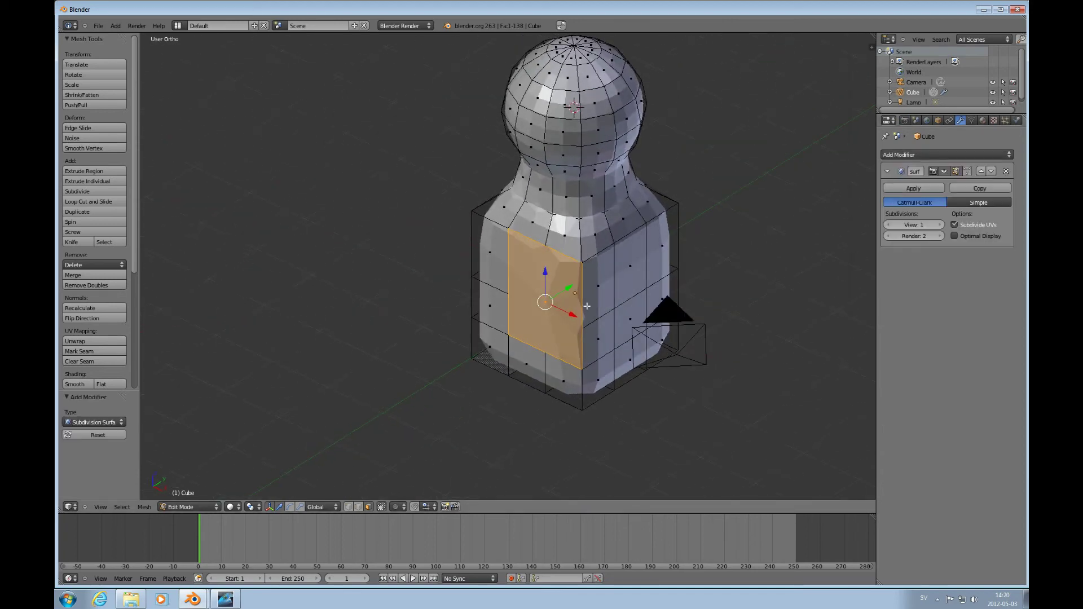
pyautogui.scroll(2, 577, 309)
pyautogui.scroll(-2, 577, 308)
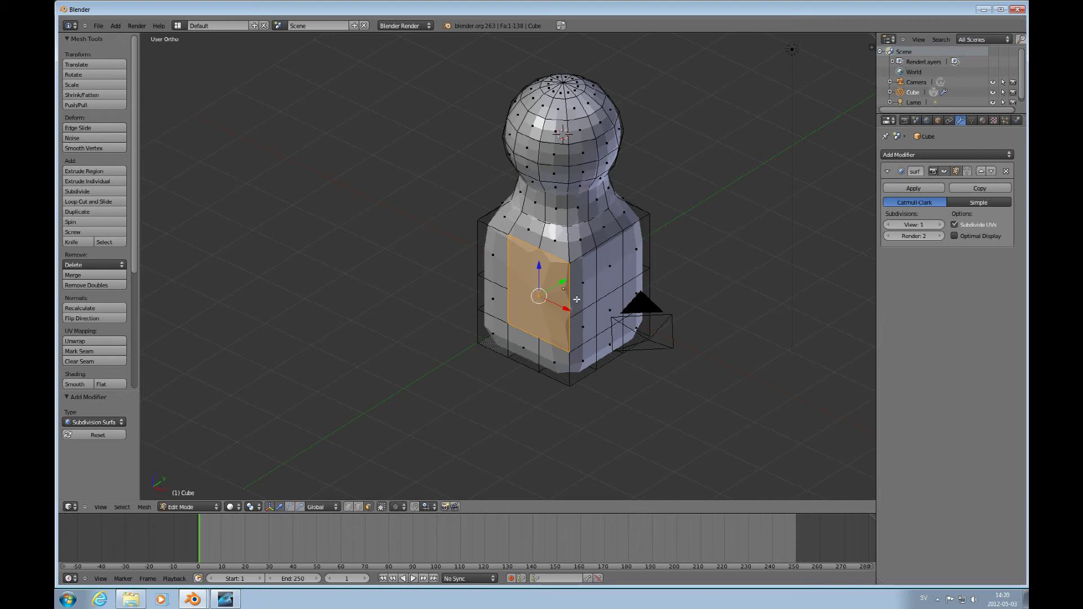
pyautogui.moveTo(581, 297); pyautogui.dragTo(557, 316, button='middle')
pyautogui.keyDown('shift'); pyautogui.scroll(-3, 561, 288); pyautogui.keyUp('shift')
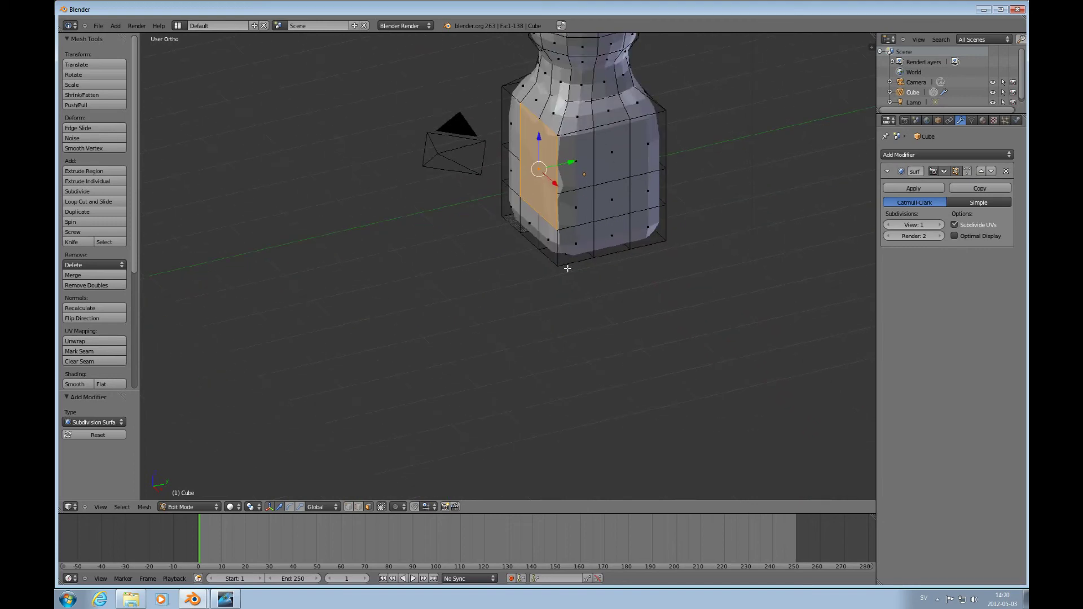
pyautogui.scroll(4, 566, 266)
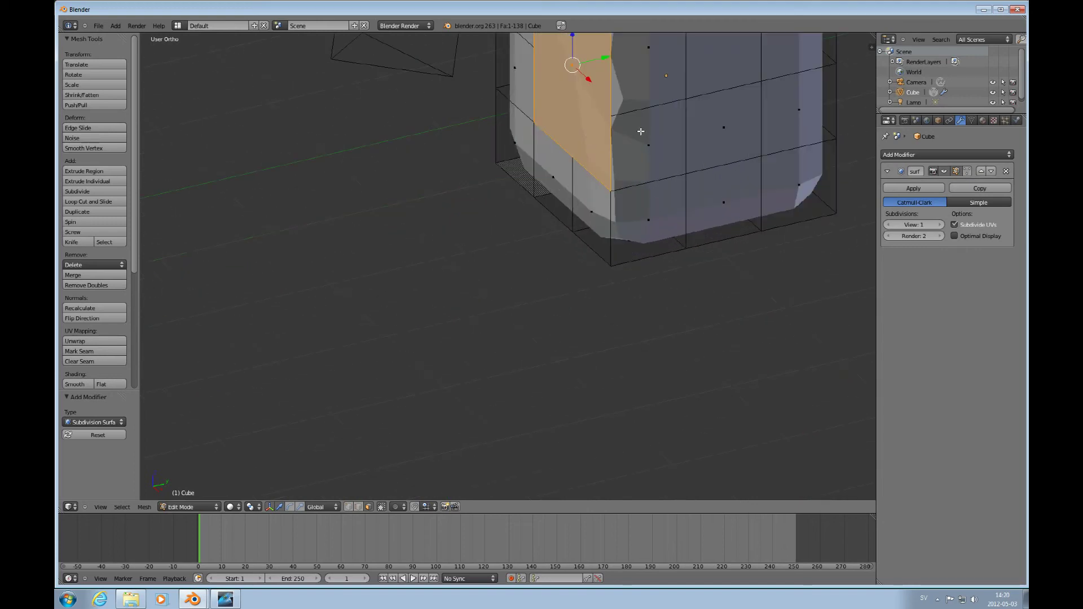
pyautogui.moveTo(635, 136); pyautogui.dragTo(636, 158, button='middle')
pyautogui.scroll(-3, 599, 157)
pyautogui.scroll(3, 609, 160)
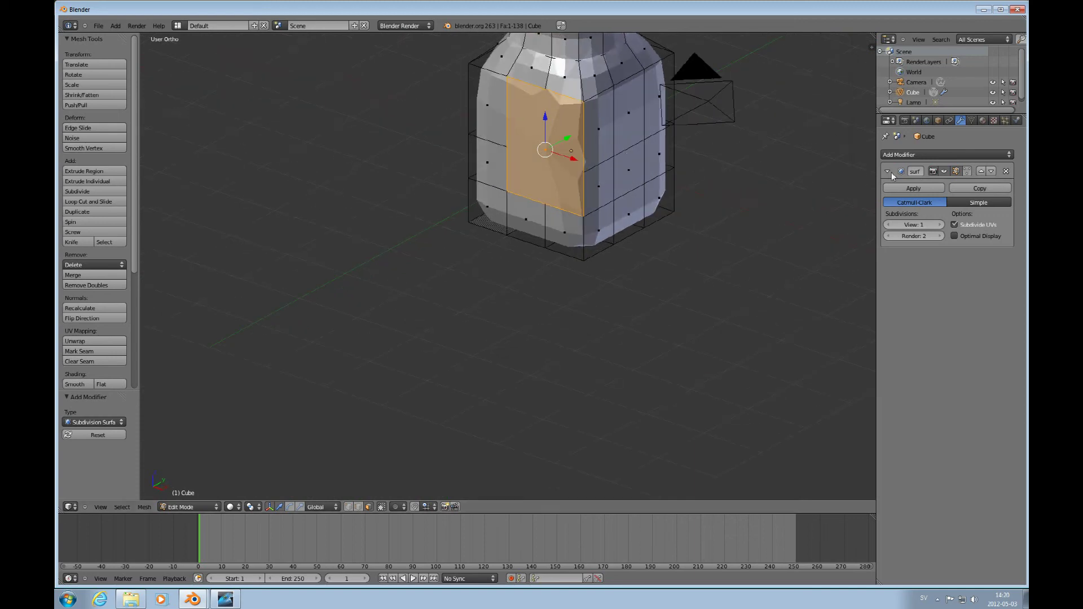
# Remove the Subdivision Surface modifier from the mesh
pyautogui.click(1005, 172)
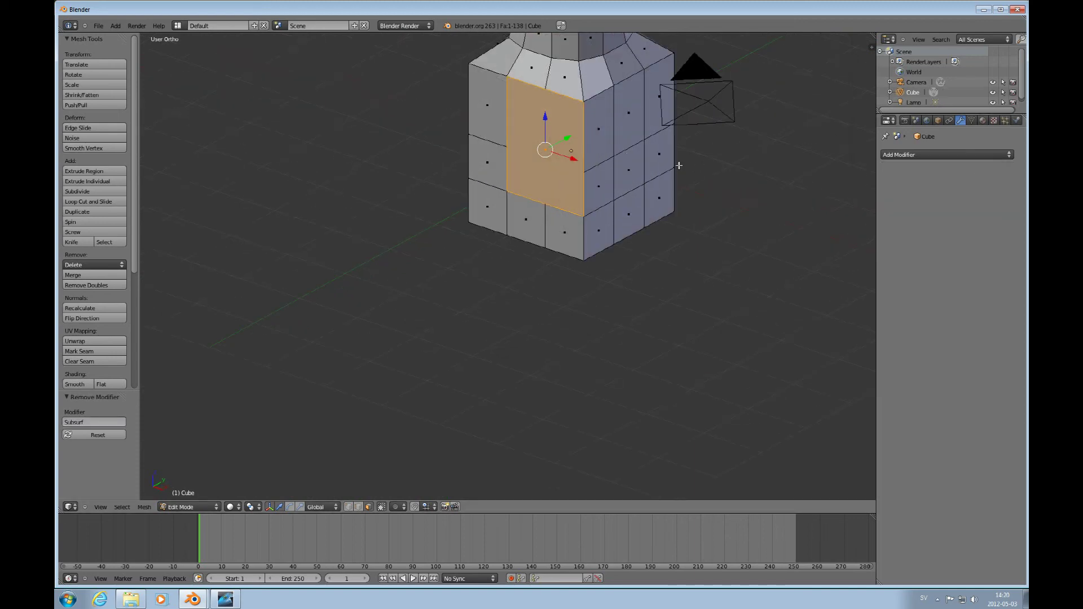
pyautogui.scroll(2, 623, 167)
pyautogui.scroll(-2, 623, 167)
pyautogui.scroll(-2, 623, 166)
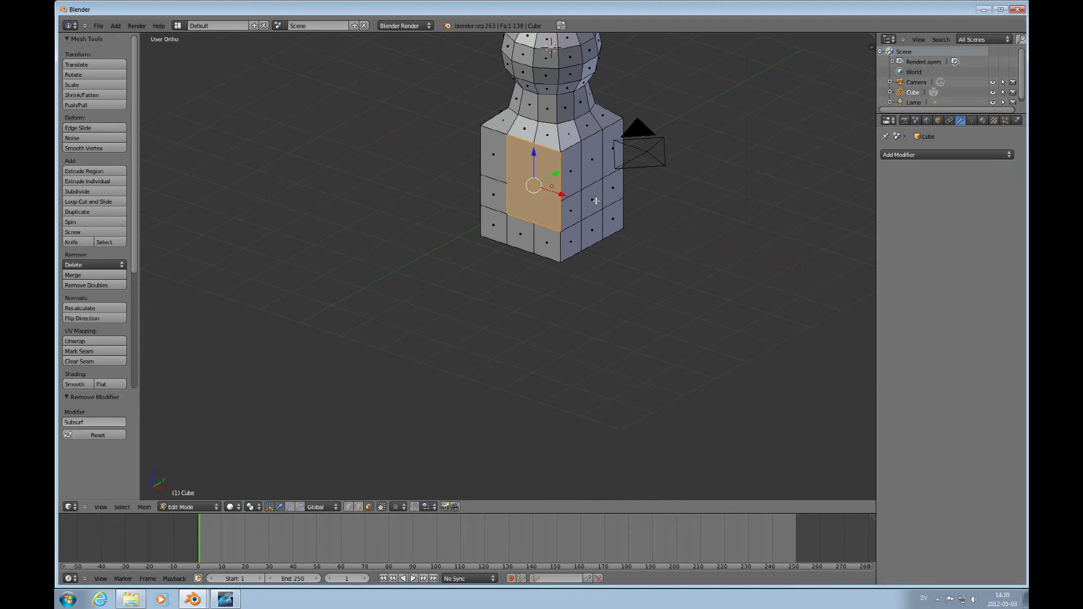
pyautogui.moveTo(592, 212); pyautogui.dragTo(591, 259, button='middle')
pyautogui.scroll(3, 591, 259)
pyautogui.scroll(-4, 592, 258)
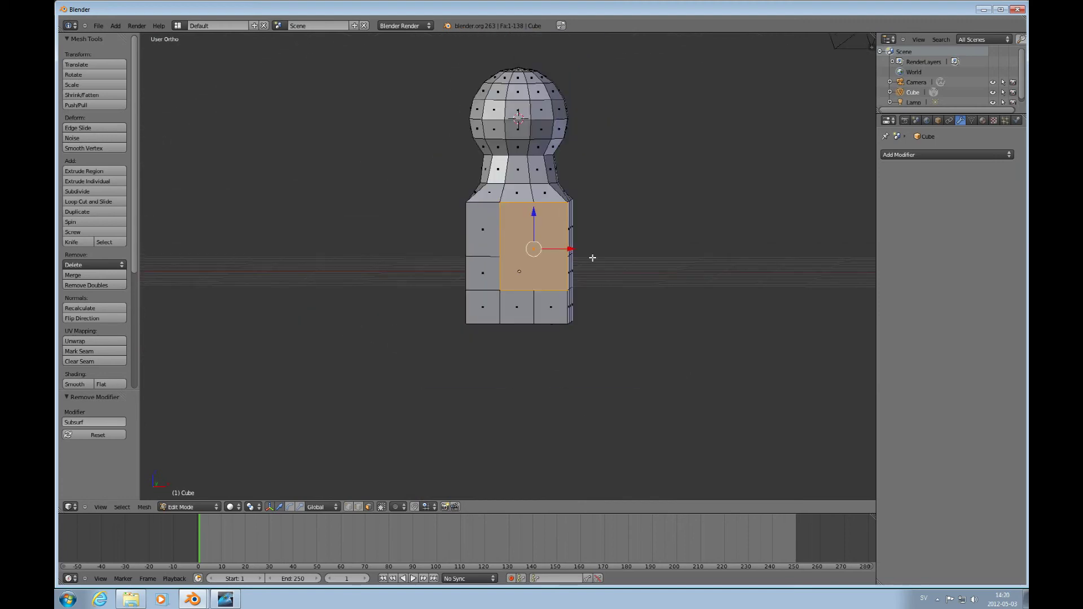
# Undo the dissolve to restore the four separate front faces, and deselect everything
pyautogui.rightClick(549, 239)
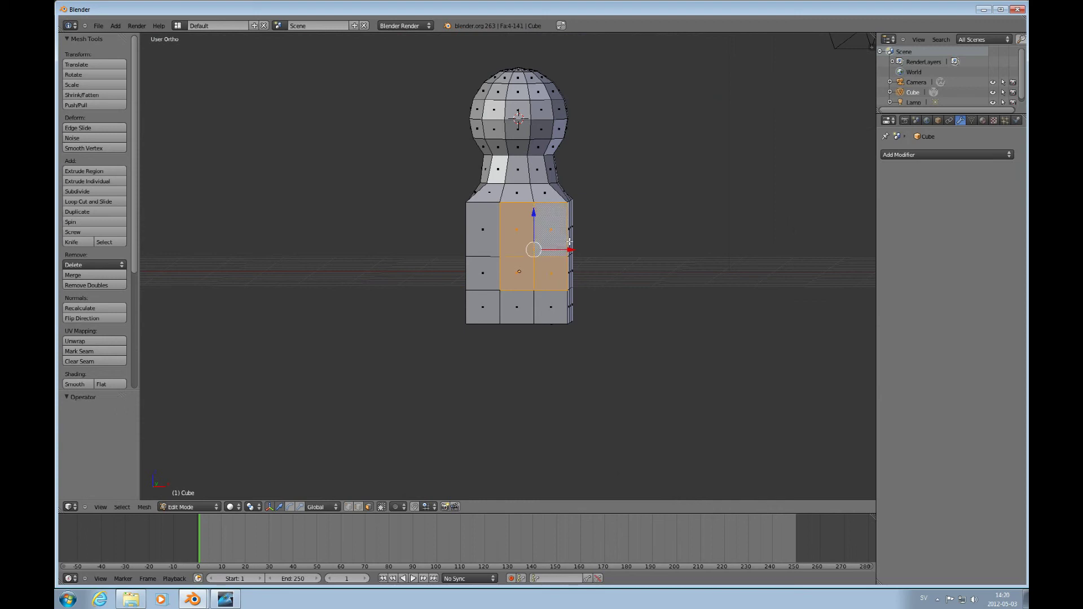
pyautogui.scroll(-1, 570, 241)
pyautogui.press('a')
pyautogui.moveTo(563, 232); pyautogui.dragTo(536, 266, button='middle')
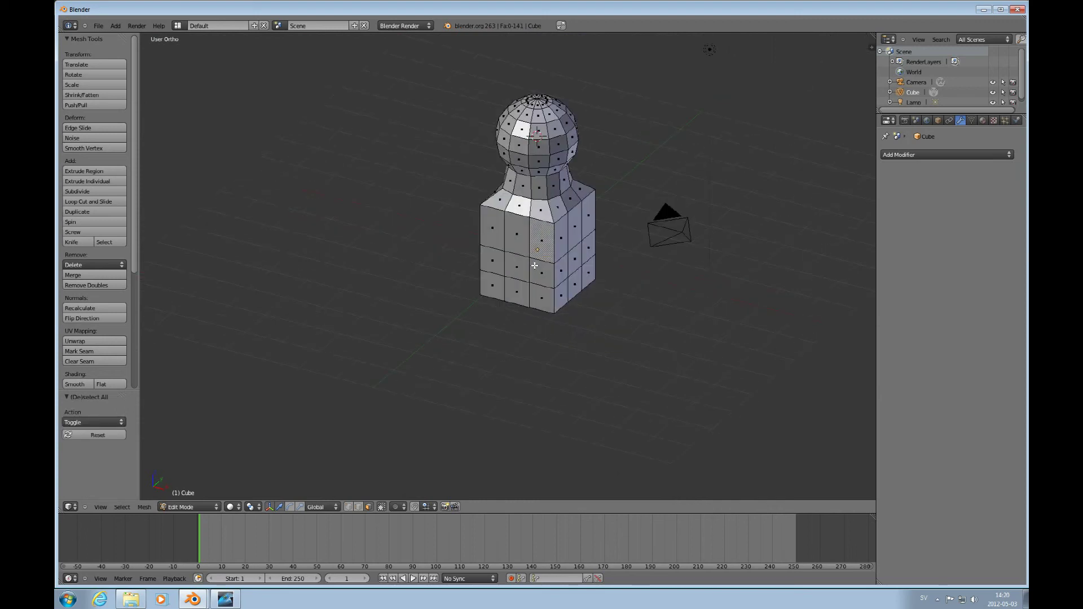
pyautogui.scroll(3, 575, 250)
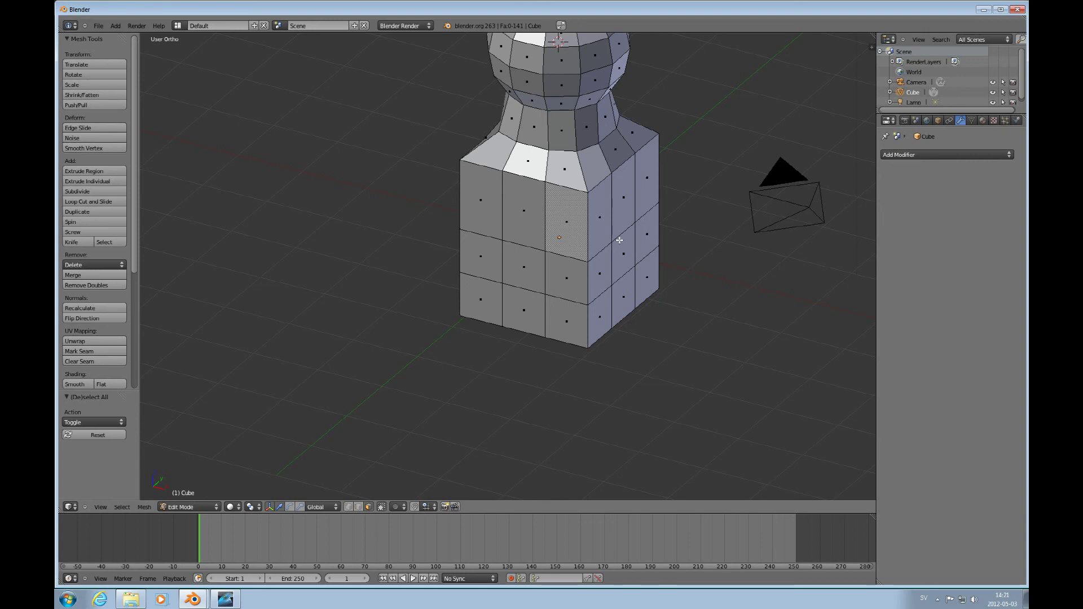
# Look through the camera and add a Subdivision Surface modifier to the mesh with its four front faces intact
pyautogui.scroll(-5, 666, 301)
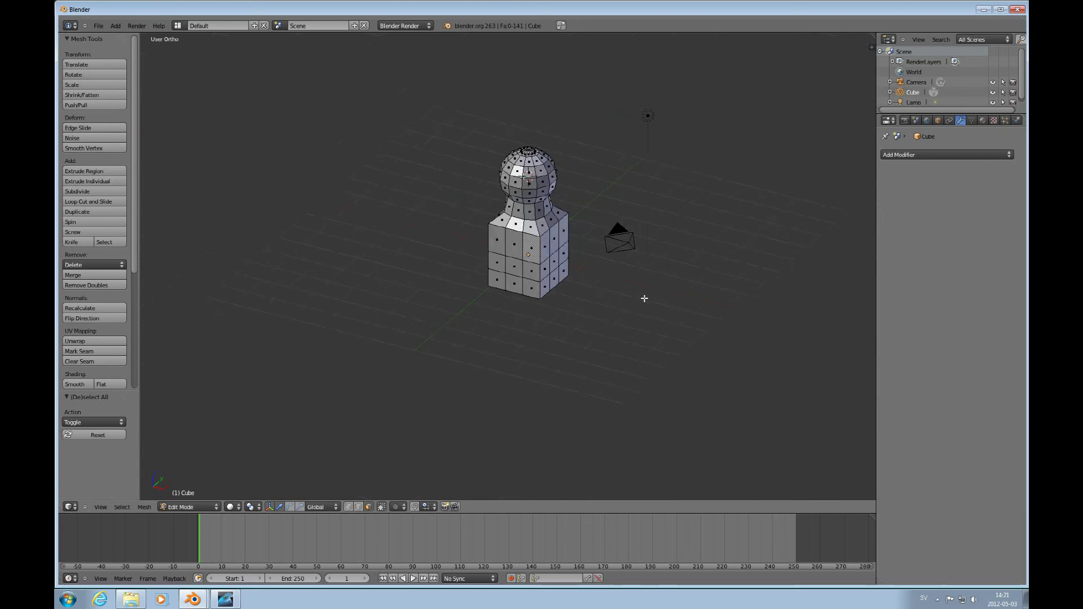
pyautogui.press('KP_0')
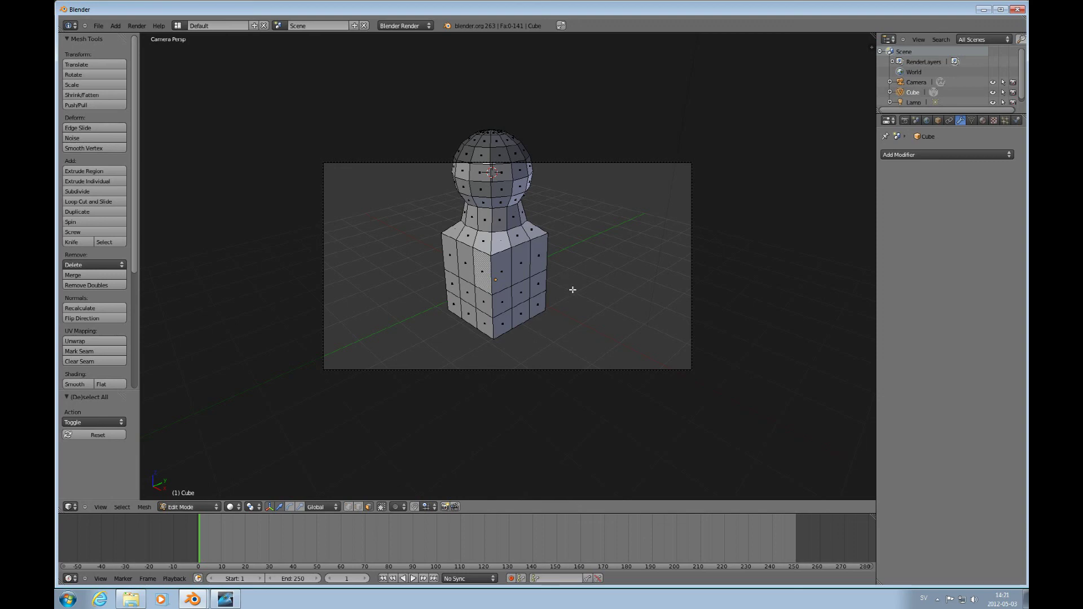
pyautogui.click(935, 154)
pyautogui.click(791, 308)
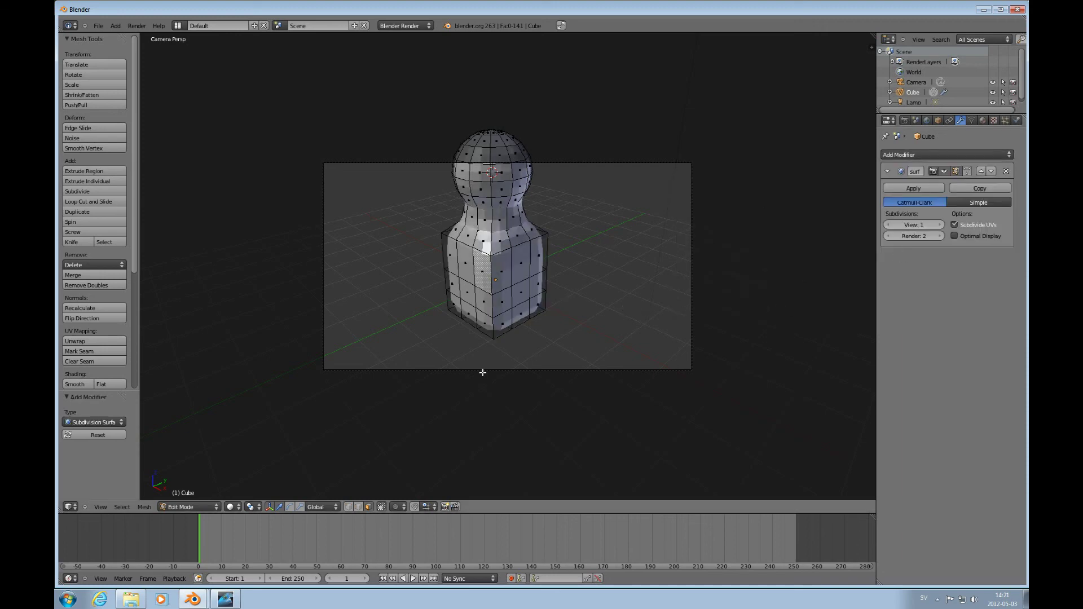
# Select the entire mesh and apply Shade Smooth to all of its faces
pyautogui.press('a')
pyautogui.press('a')
pyautogui.press('a')
pyautogui.press('w')
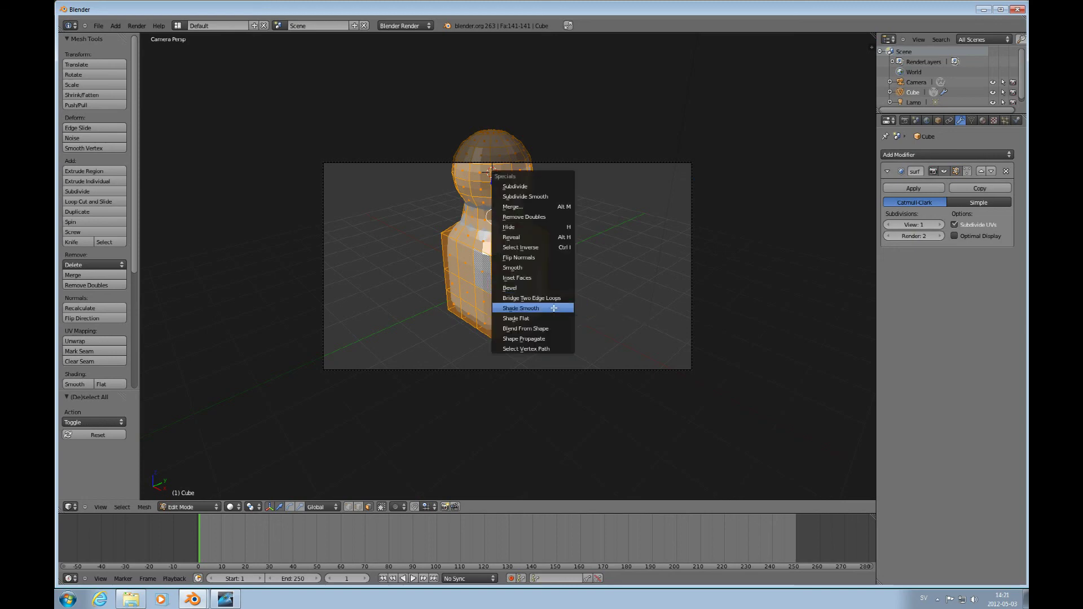
pyautogui.click(545, 309)
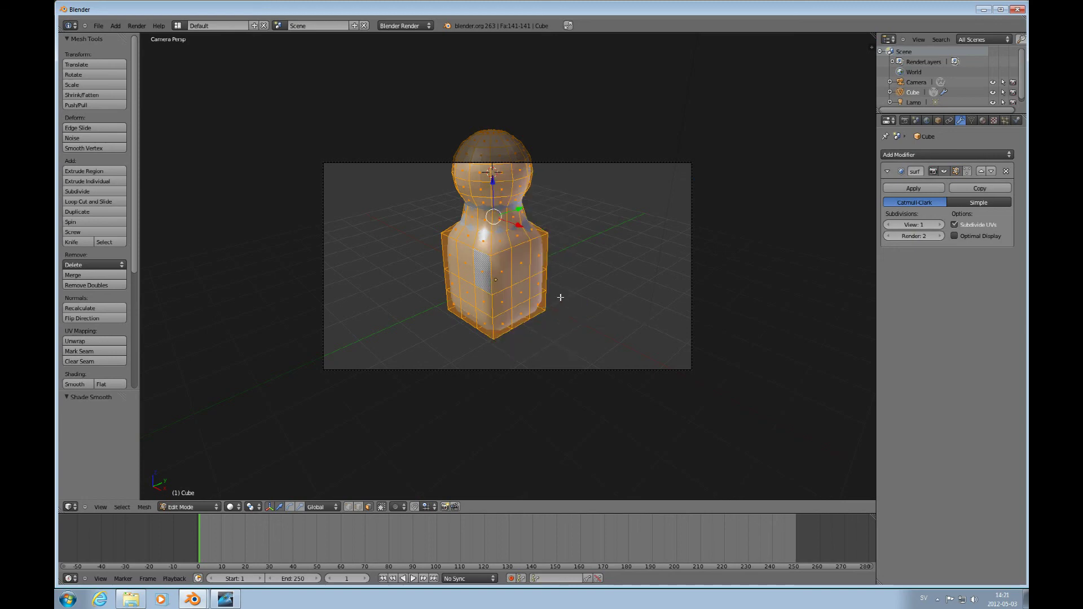
# Render the smoothed model from the camera, inspect the result, and return to the 3D view
pyautogui.press('F12')
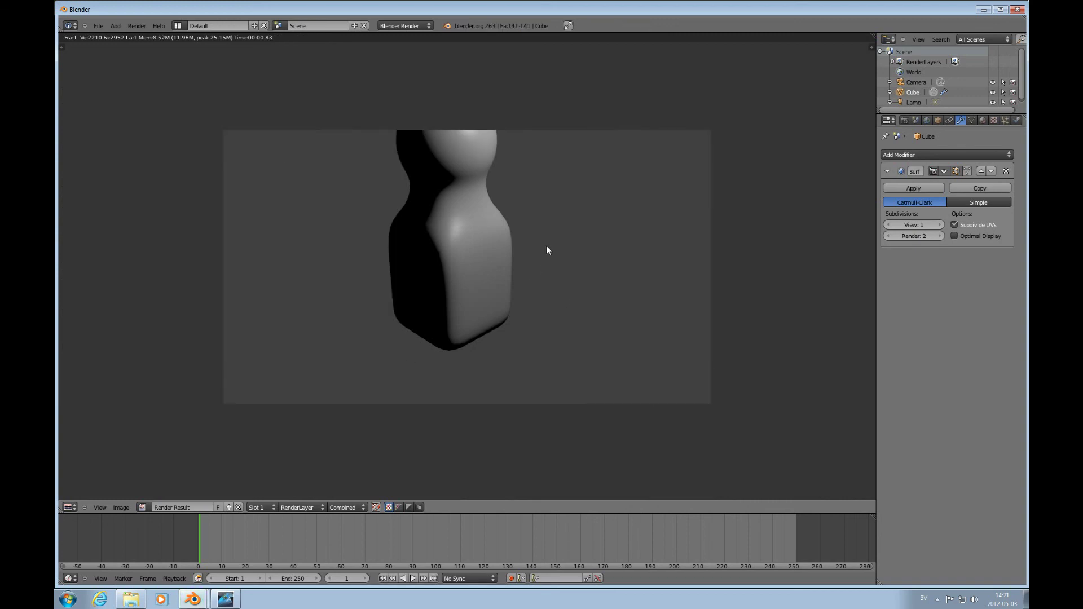
pyautogui.click(79, 507)
pyautogui.click(85, 497)
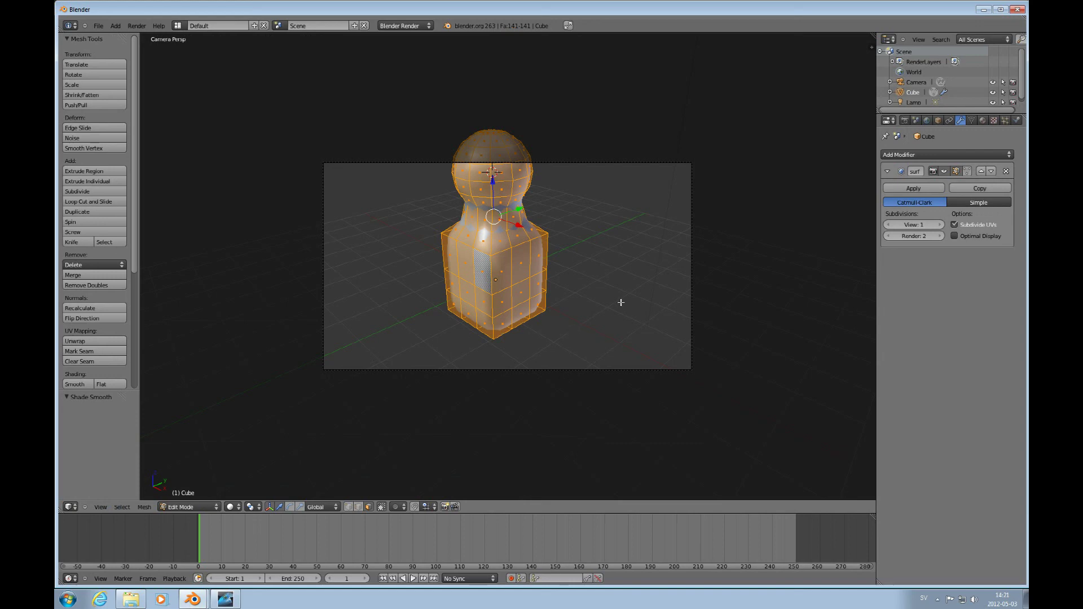